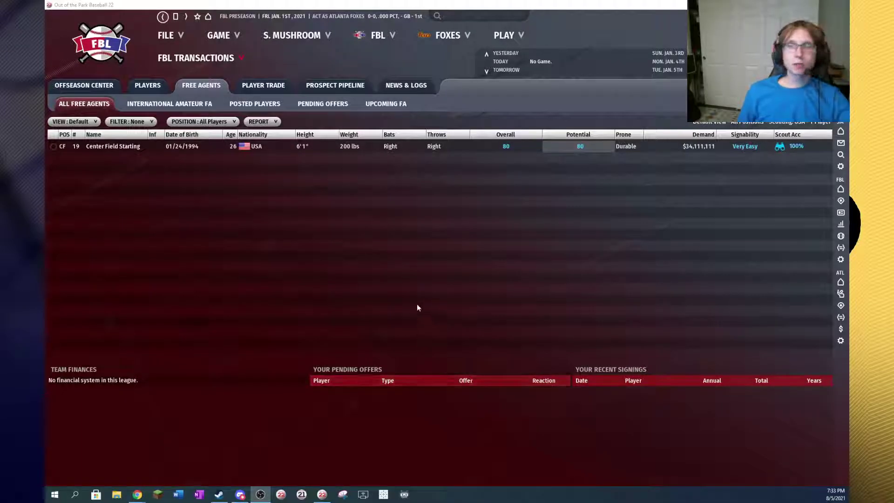
Bring the Out of the Park Baseball 22 window with the FBL free agents list into focus
click(418, 302)
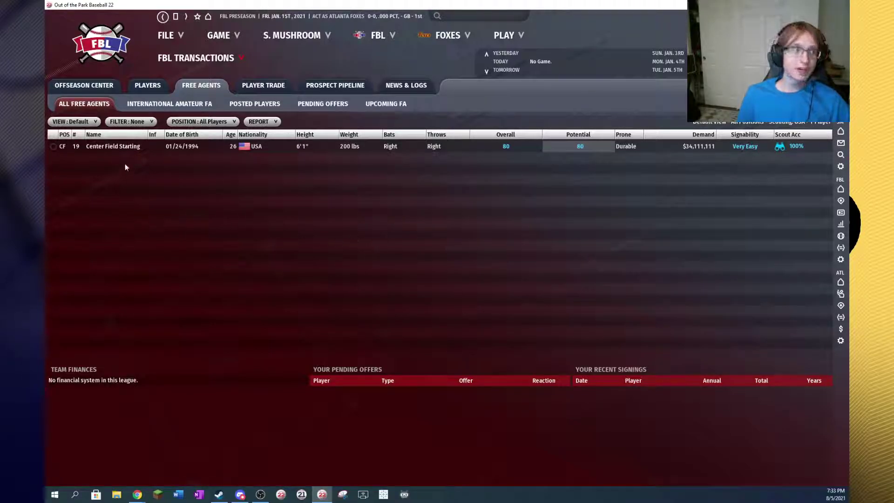
Open the profile of the 80-overall center fielder in the All Free Agents list
double_click(121, 149)
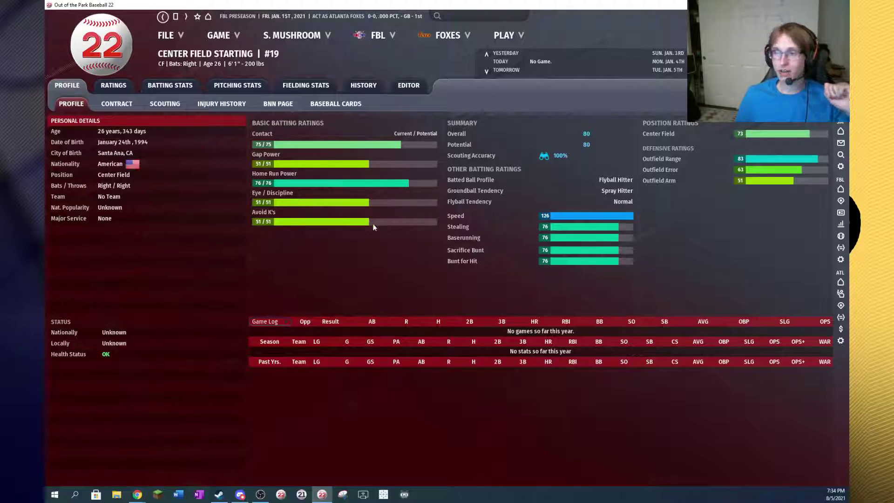
In the player's ratings editor, set Power to 100 in all three splits
click(410, 89)
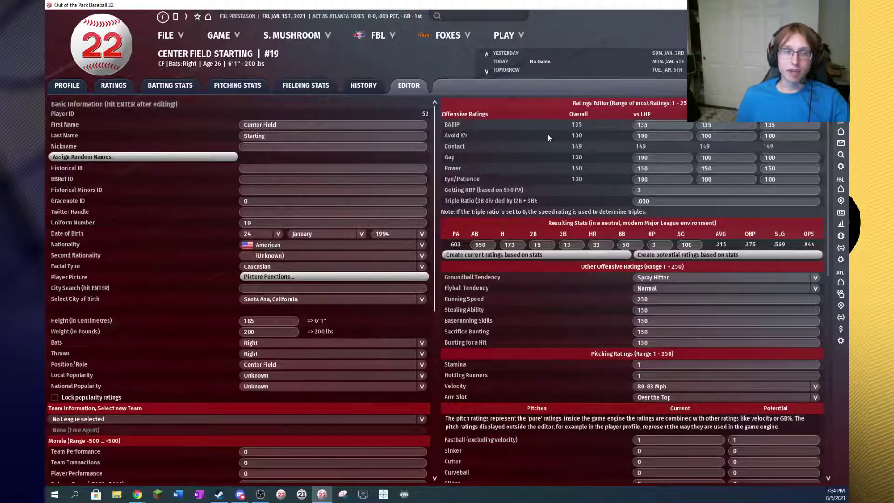
click(678, 158)
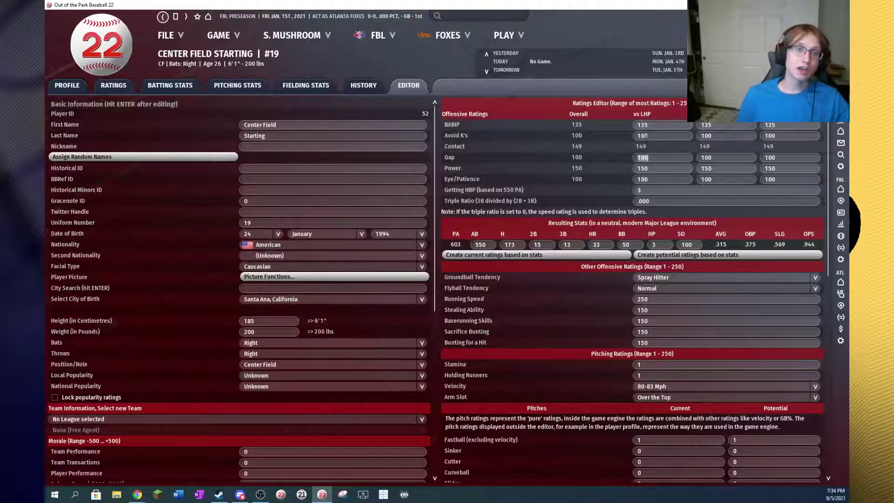
click(663, 170)
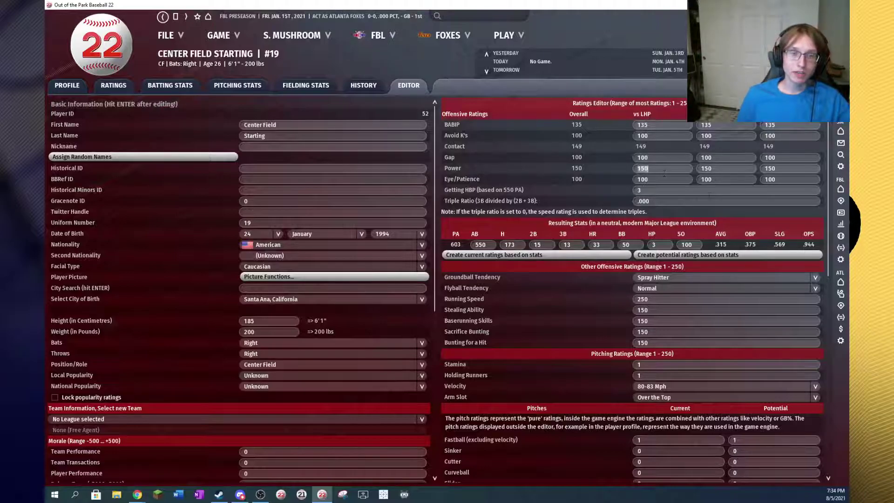
text(100)
key(Tab)
text(100)
key(Tab)
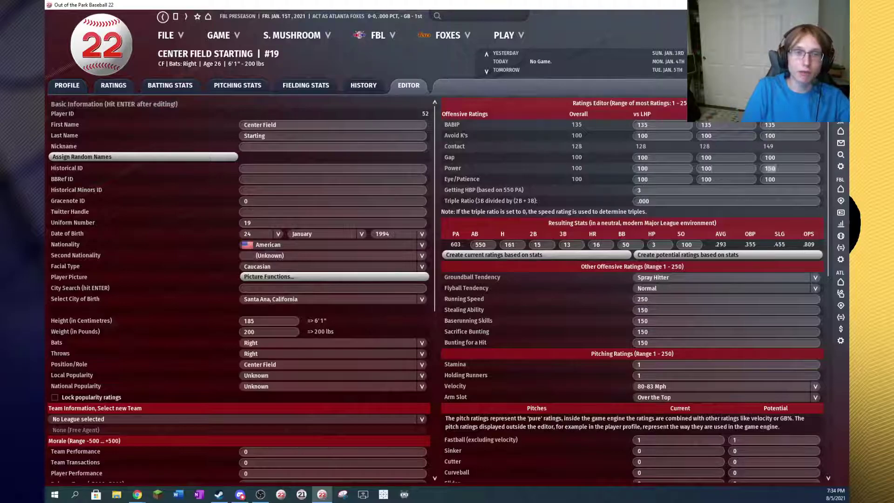
text(100)
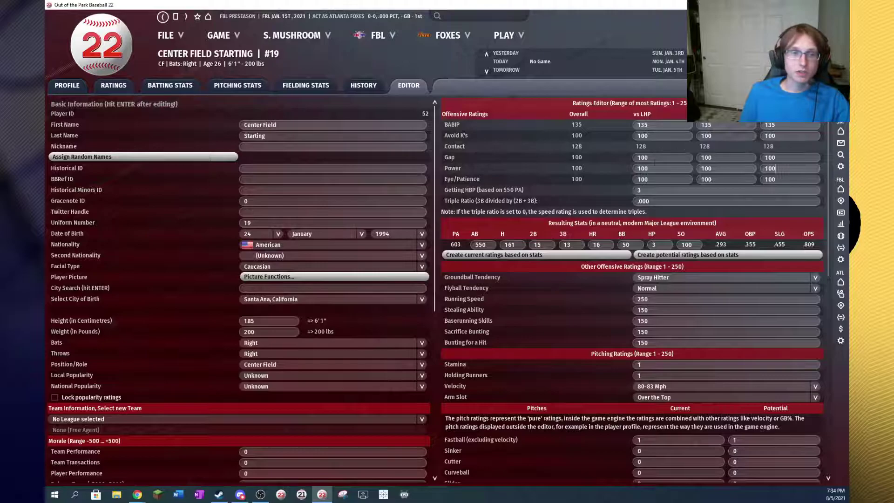
Replace the Avoid K's ratings with 150 across the splits
click(670, 136)
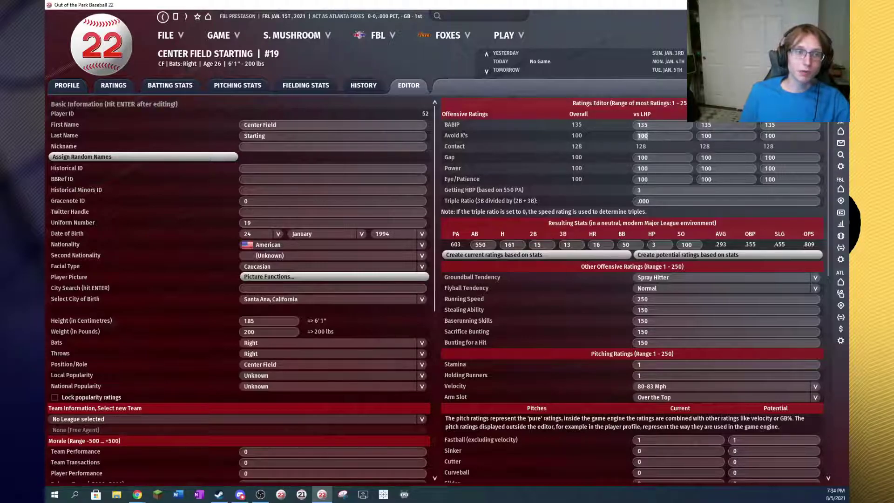
key(BackSpace)
key(BackSpace)
key(BackSpace)
text(150)
key(Tab)
text(150)
key(Tab)
text(150)
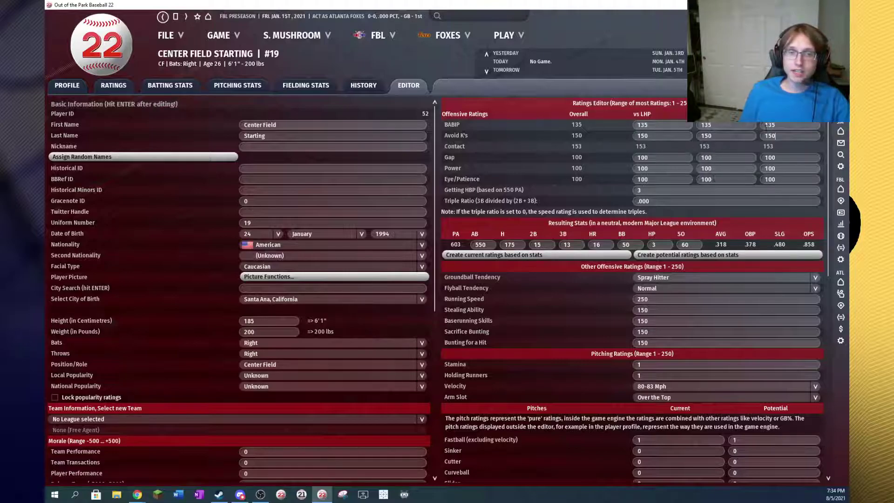
Replace the BABIP ratings with 100 in all three splits
click(661, 125)
key(BackSpace)
key(BackSpace)
key(BackSpace)
text(100)
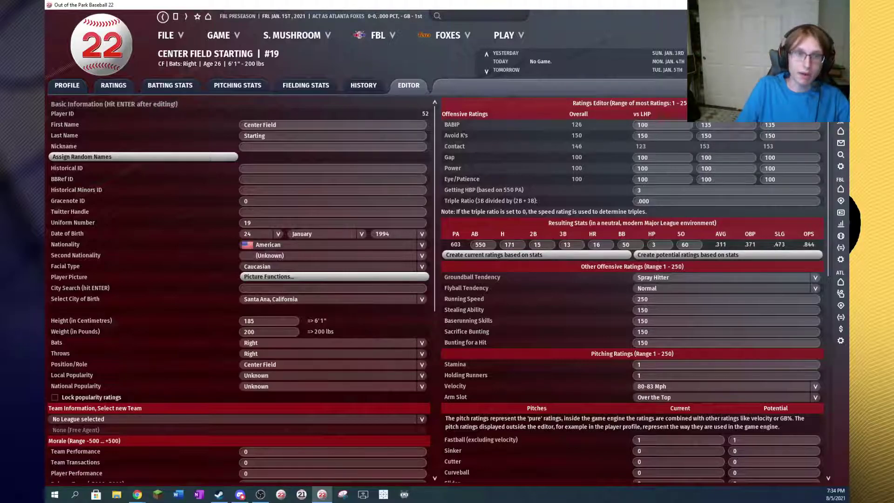
key(Tab)
text(100)
key(Tab)
text(100)
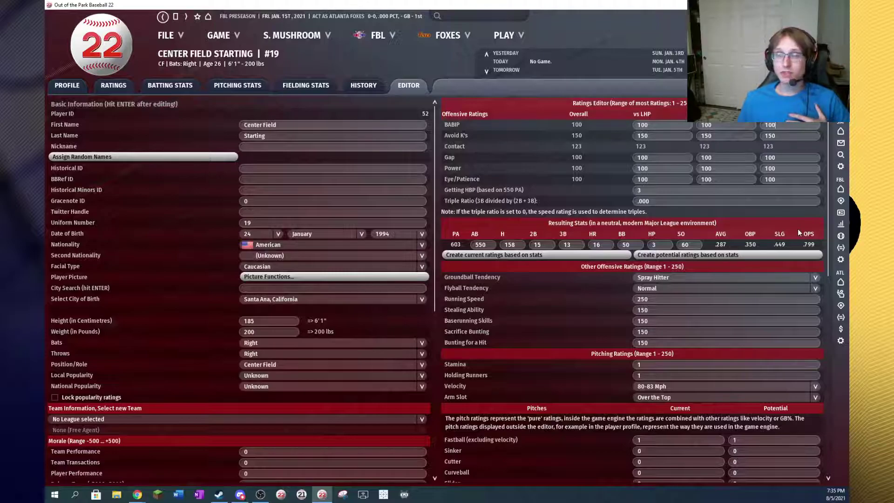
Review the updated profile ratings (Contact 62, Avoid K's 76), then switch to the BABIP Formula sheet
double_click(652, 126)
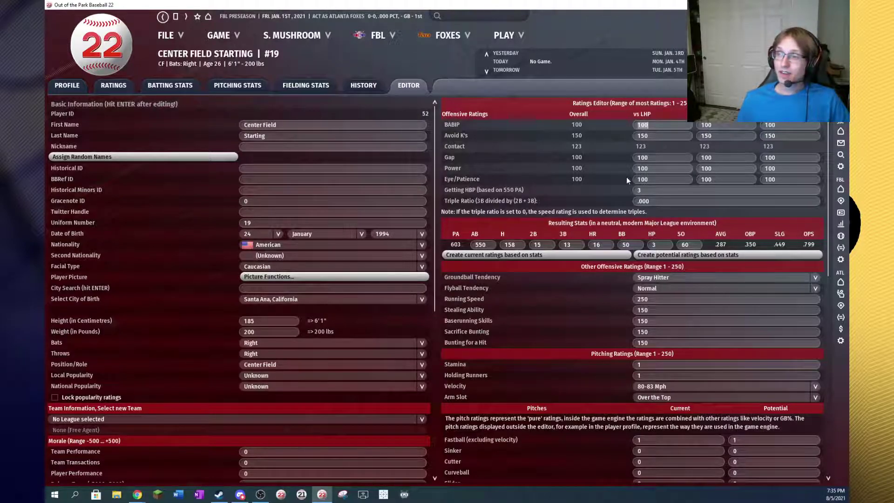
click(86, 93)
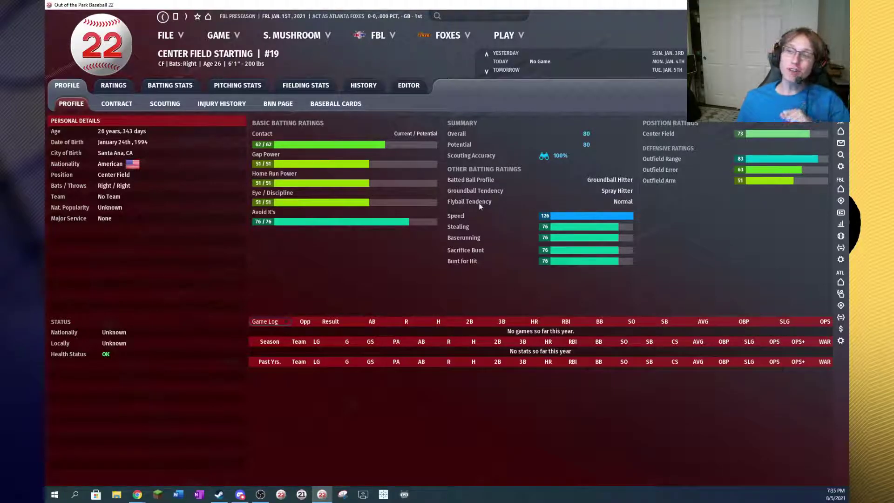
key(alt+Tab)
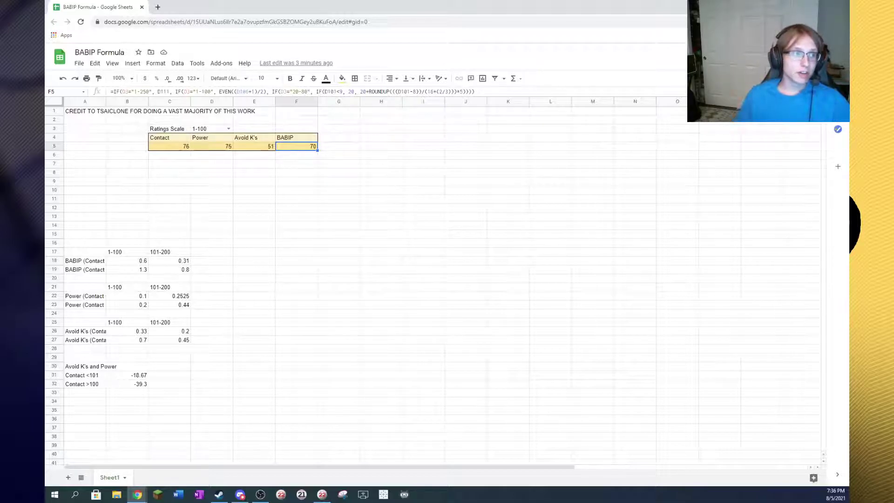
click(88, 114)
click(314, 147)
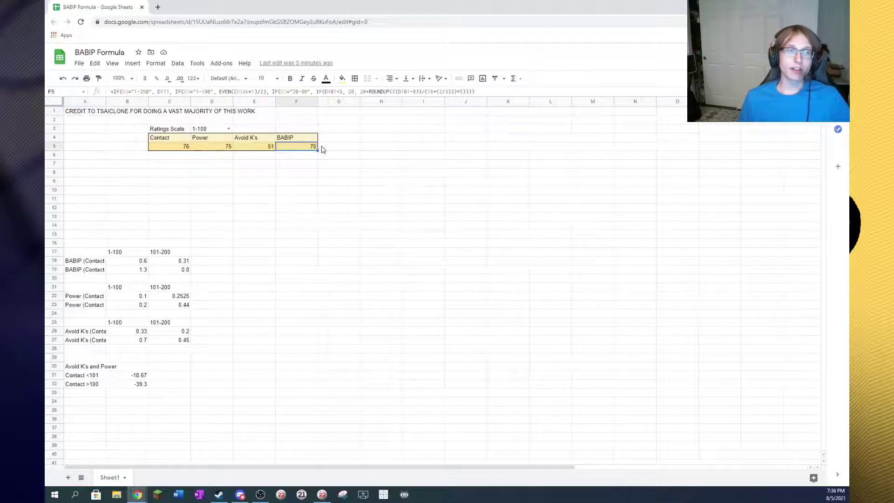
click(333, 148)
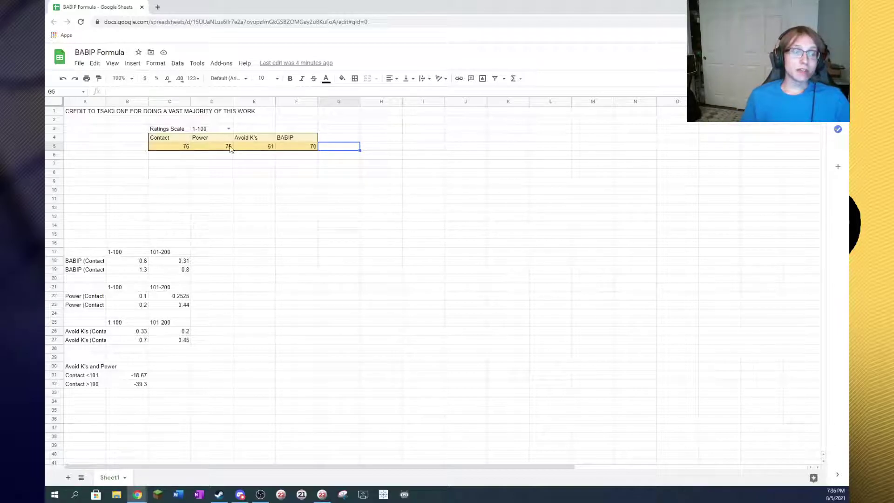
click(247, 145)
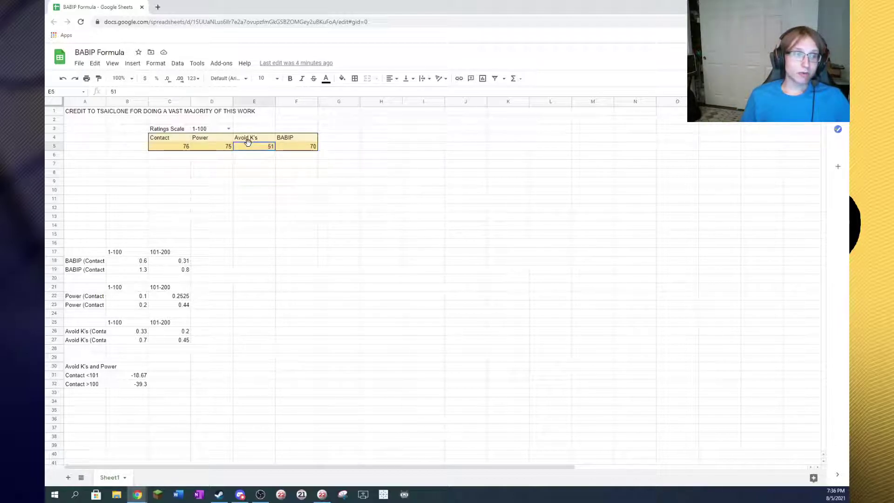
click(212, 146)
click(180, 148)
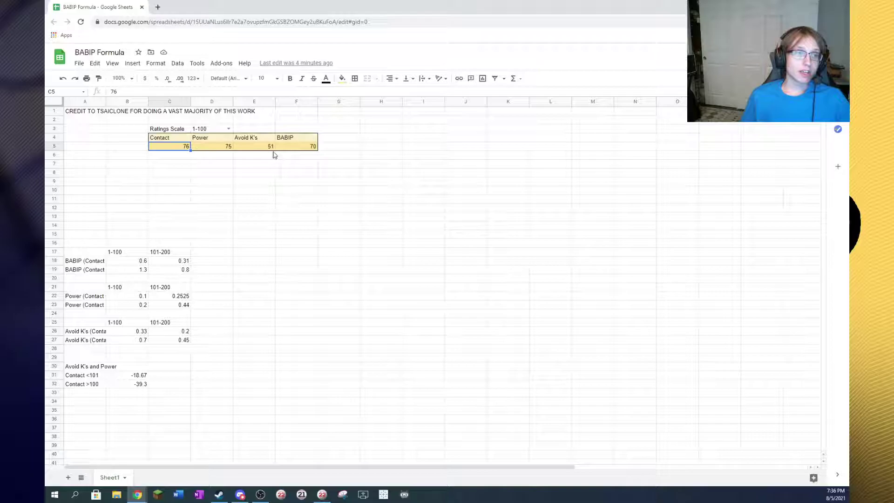
click(300, 152)
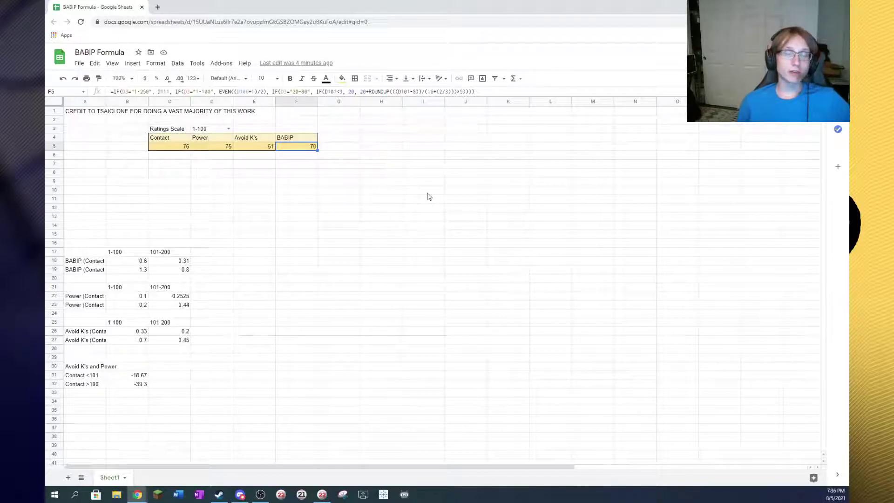
click(156, 130)
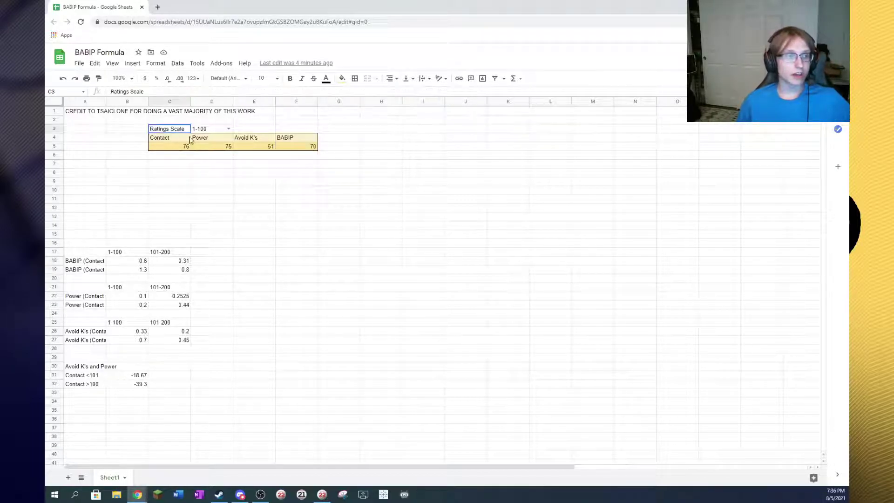
drag(190, 140, 303, 146)
click(296, 145)
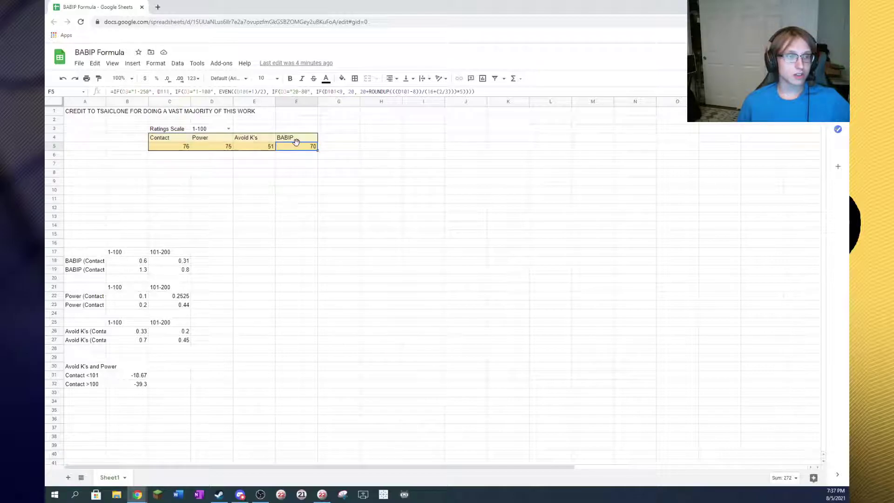
click(205, 148)
click(184, 146)
click(241, 147)
click(209, 148)
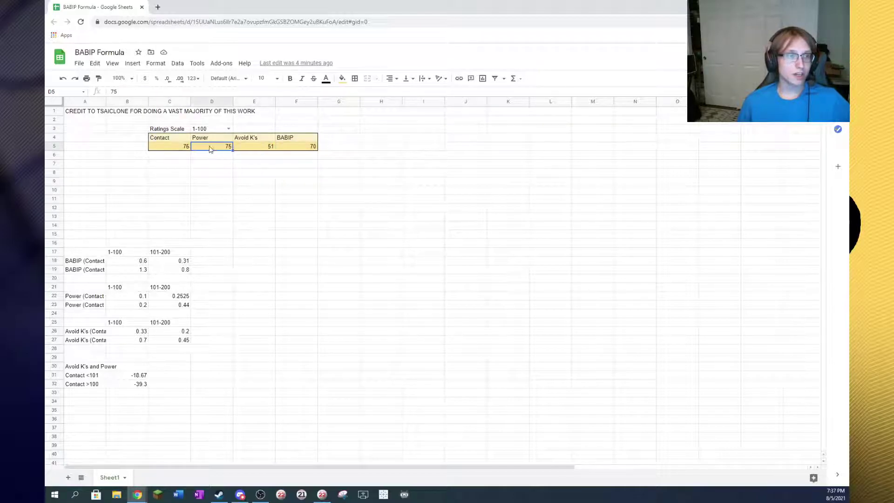
click(183, 148)
click(225, 147)
click(250, 149)
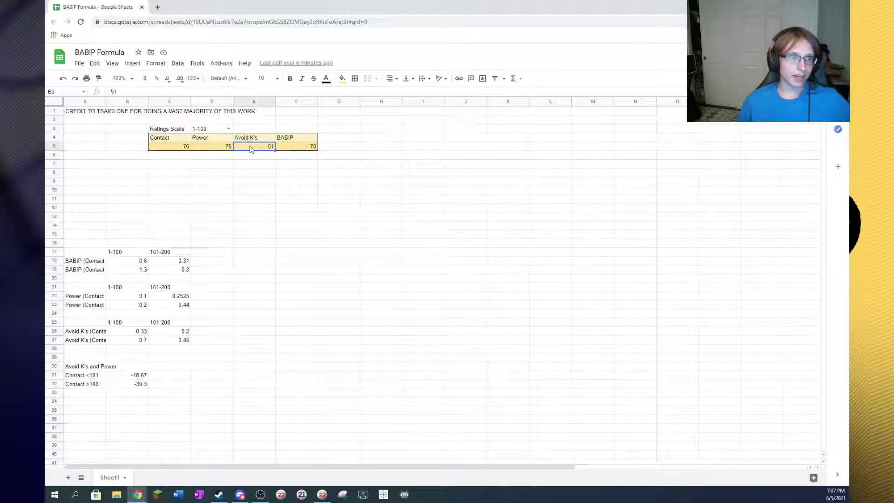
click(179, 149)
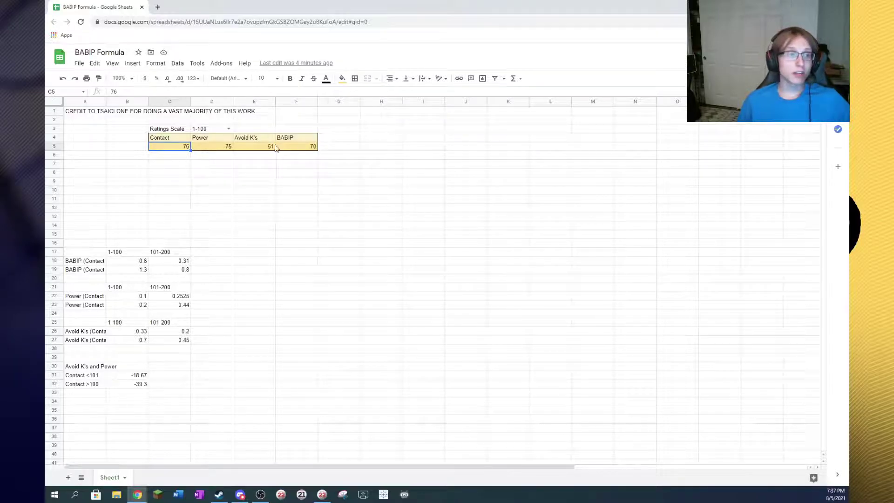
click(308, 149)
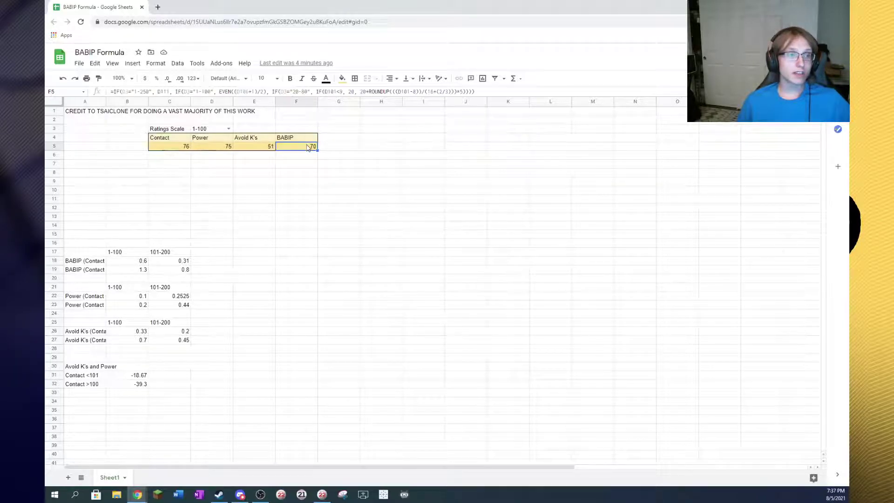
click(177, 149)
click(231, 150)
click(246, 151)
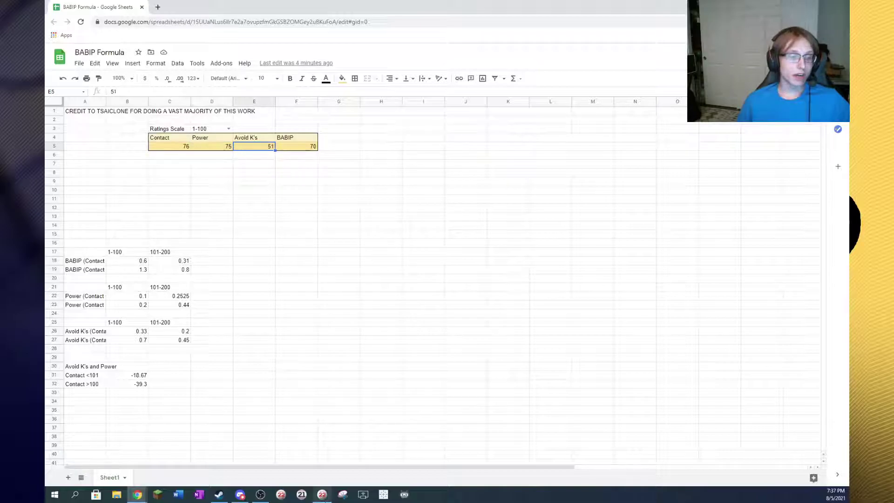
Back in the BABIP Formula sheet, enter Contact 62 in C5
key(alt+Tab)
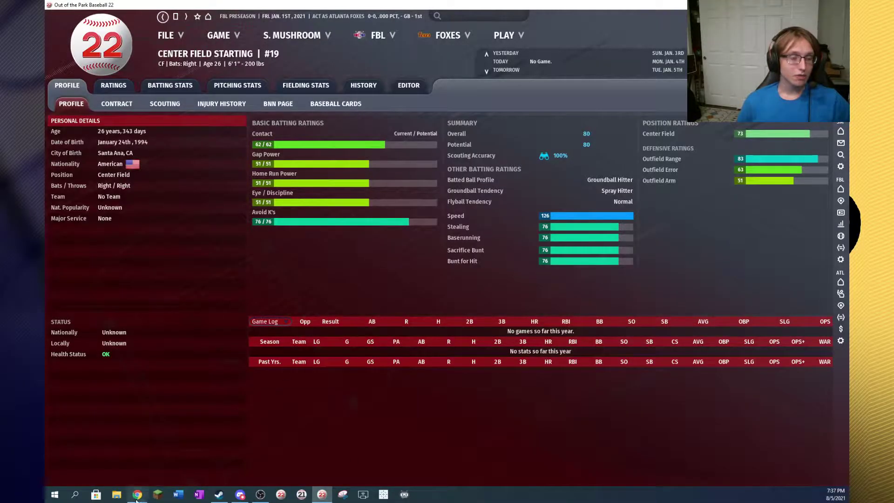
mouse_move(137, 494)
click(798, 460)
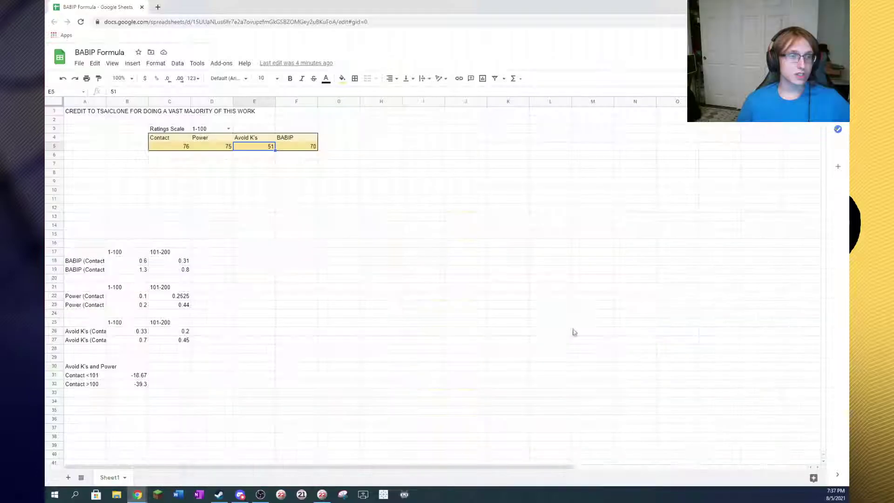
click(156, 150)
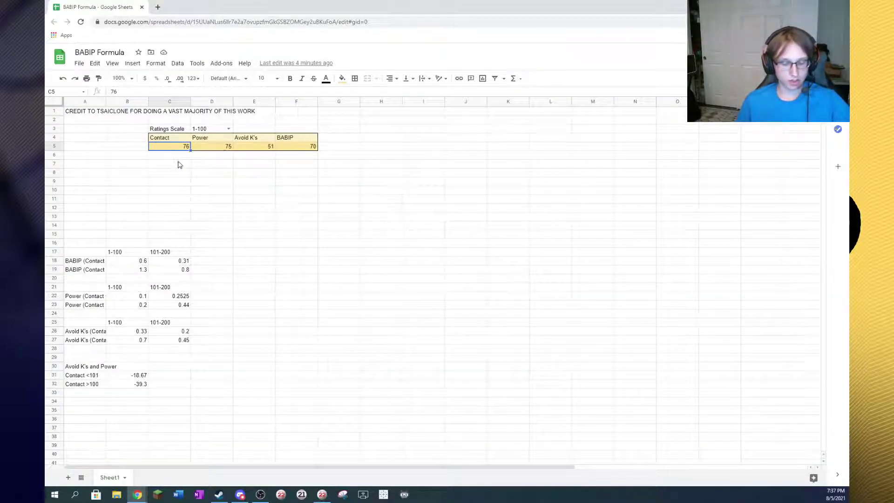
text(62)
key(Tab)
After checking the game, enter Power 51 in D5 and Avoid K's 76 in E5
mouse_move(137, 494)
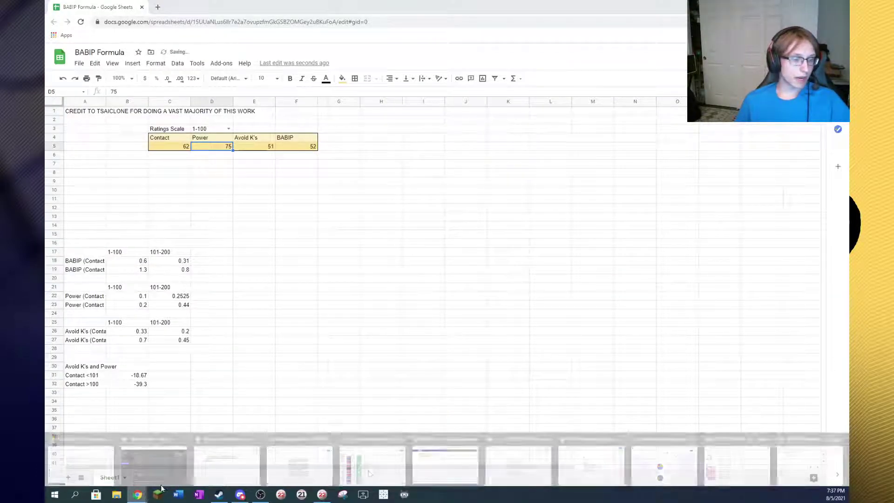
click(321, 494)
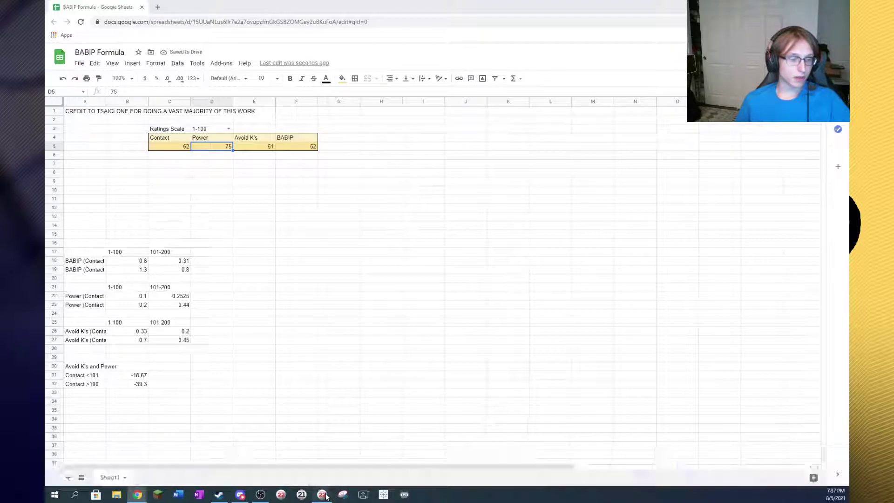
mouse_move(137, 494)
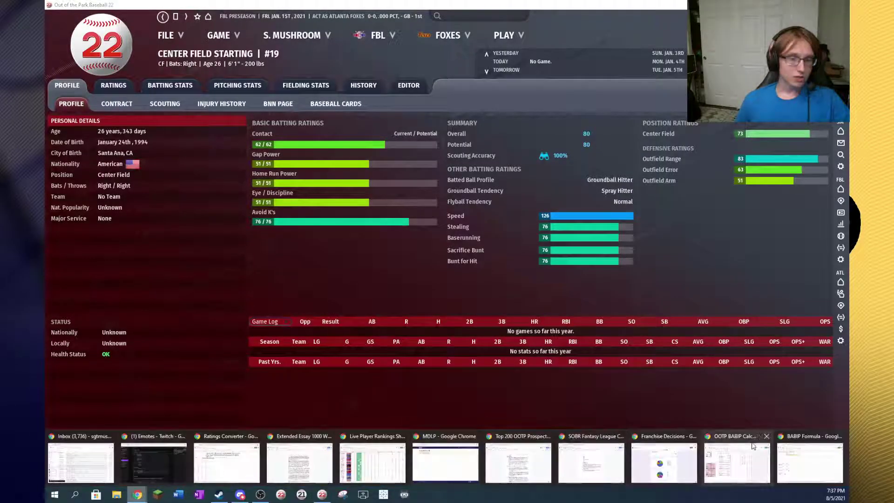
click(487, 465)
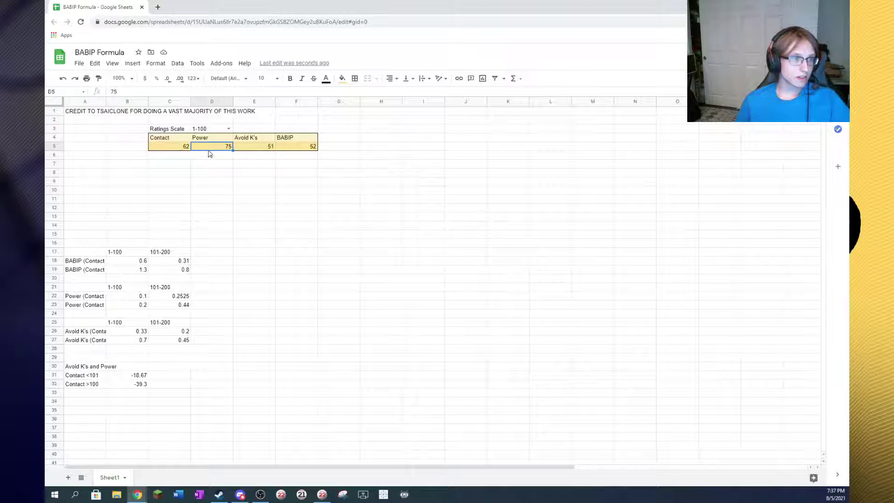
text(511)
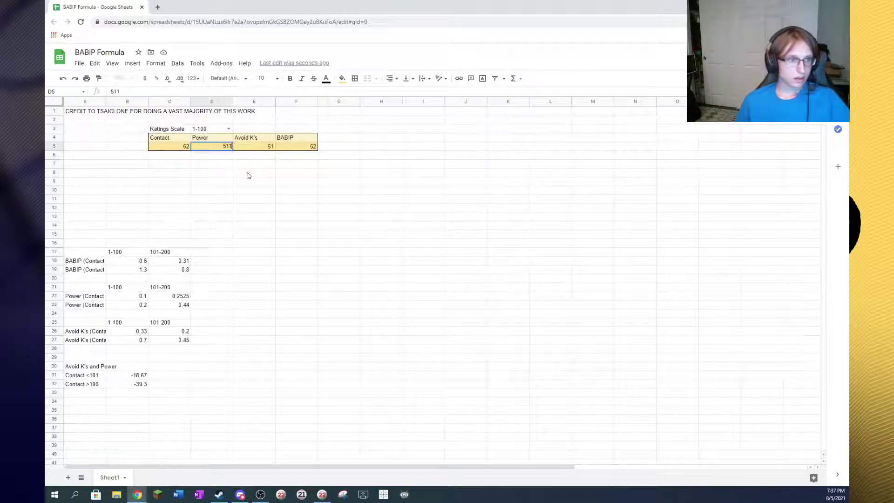
key(BackSpace)
key(Tab)
text(76)
key(Tab)
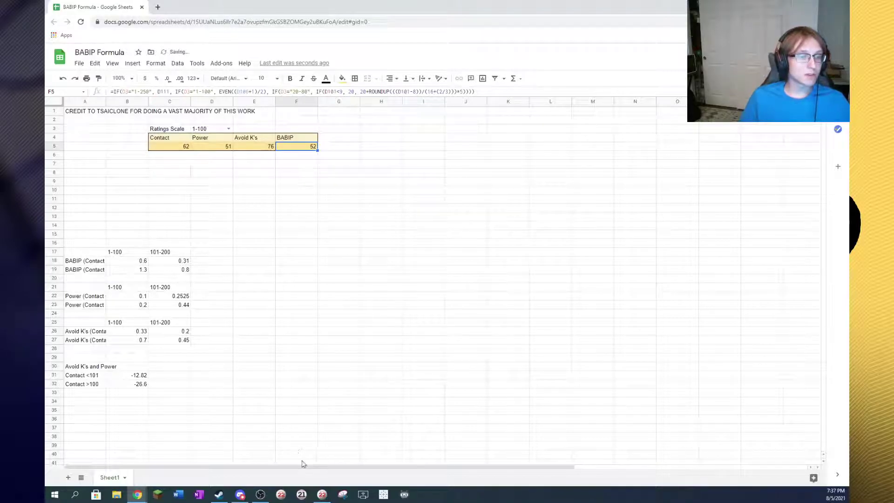
Return to the center fielder's editor in OOTP showing Contact 123, Power 100, Avoid K's 150
click(322, 494)
click(363, 85)
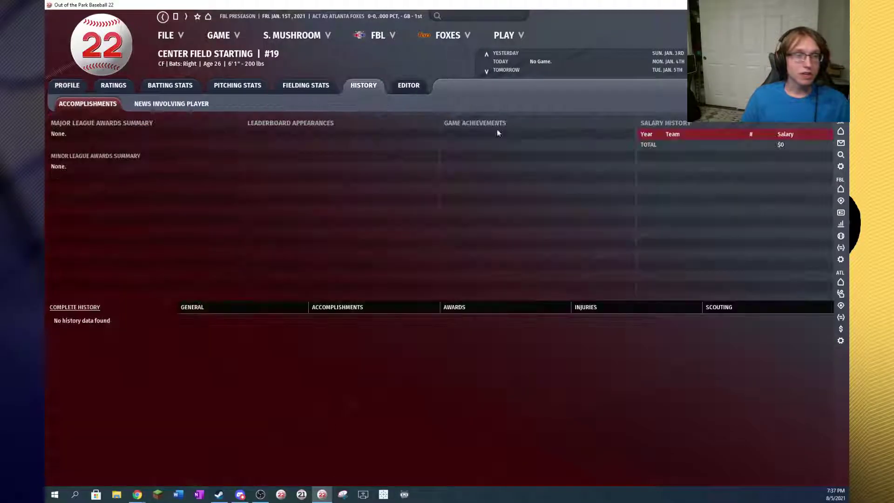
click(408, 85)
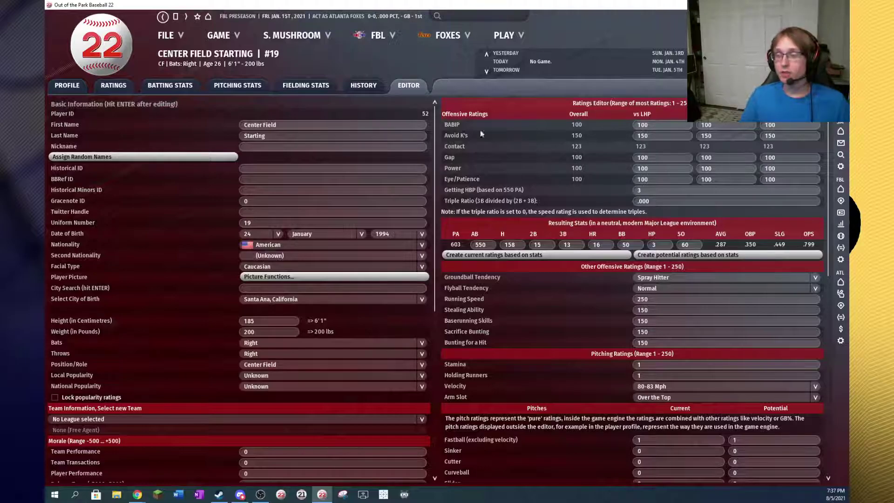
click(67, 85)
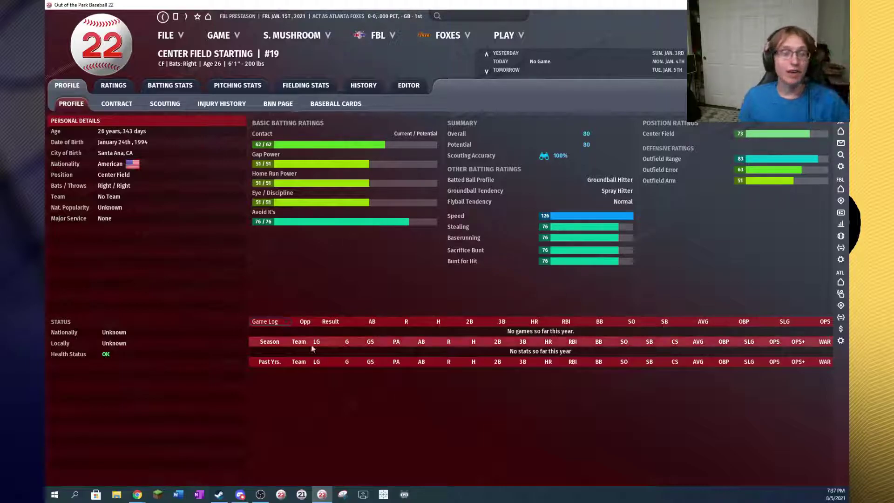
click(401, 84)
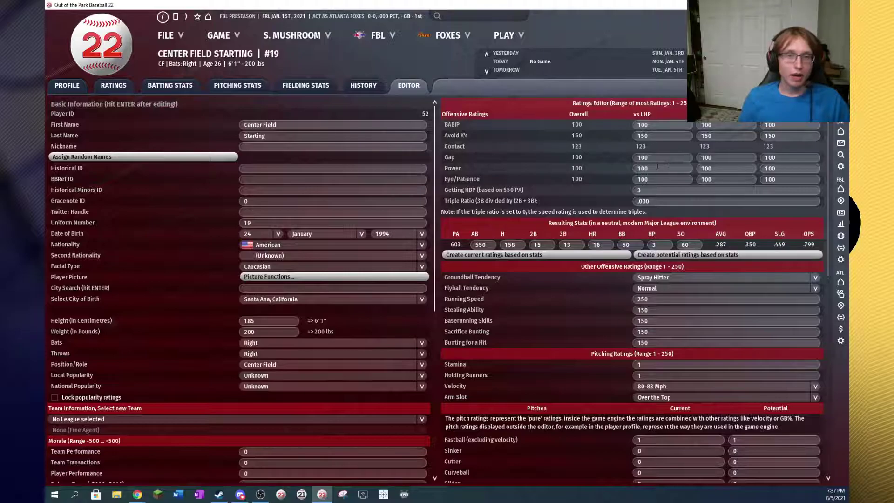
scroll(238, 288, down, 5)
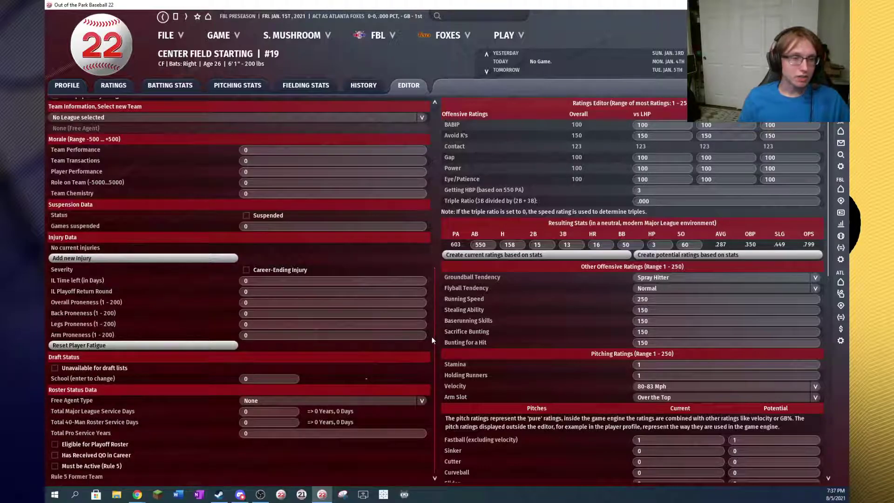
scroll(239, 289, up, 5)
Switch the sheet's ratings scale dropdown in D3 to 1-250
mouse_move(137, 494)
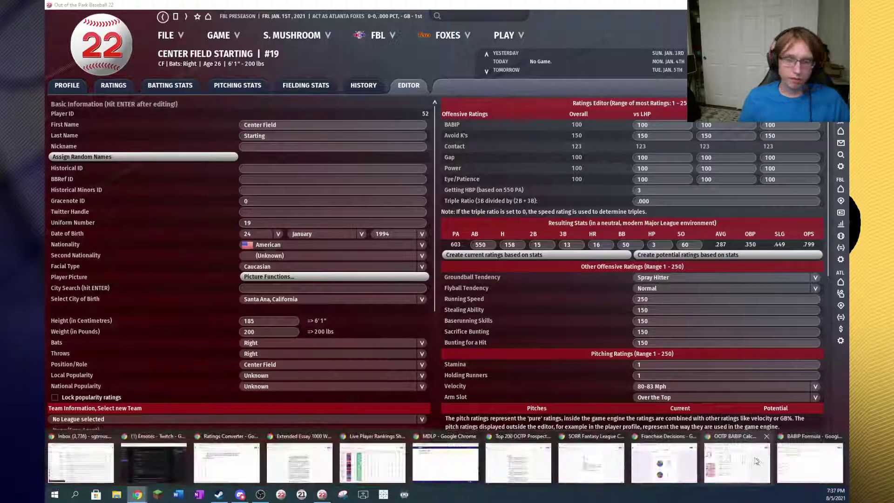
click(787, 456)
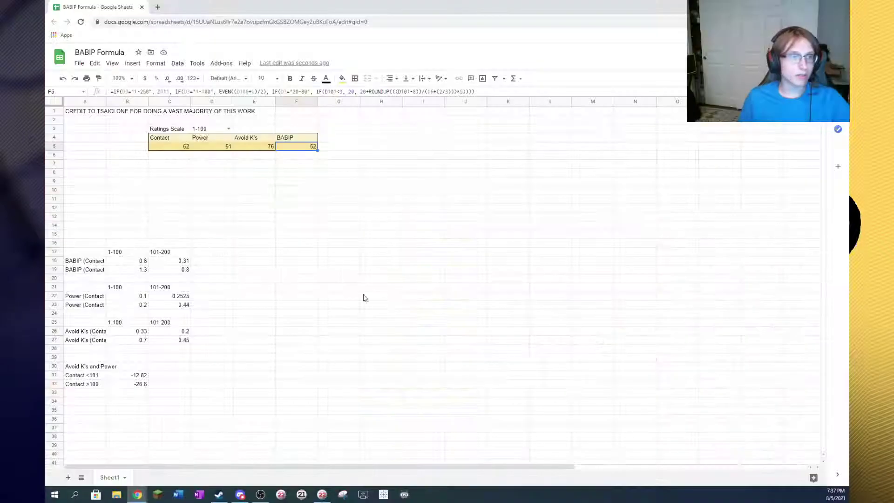
click(229, 129)
click(207, 148)
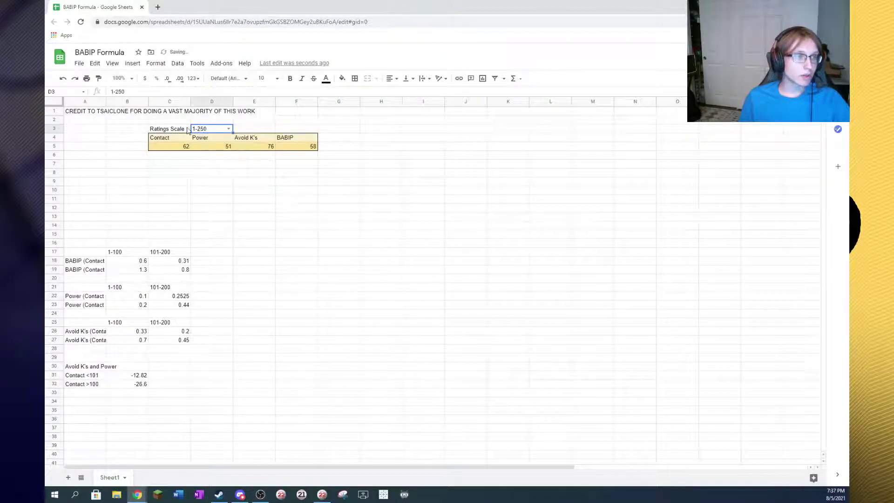
click(229, 129)
click(266, 148)
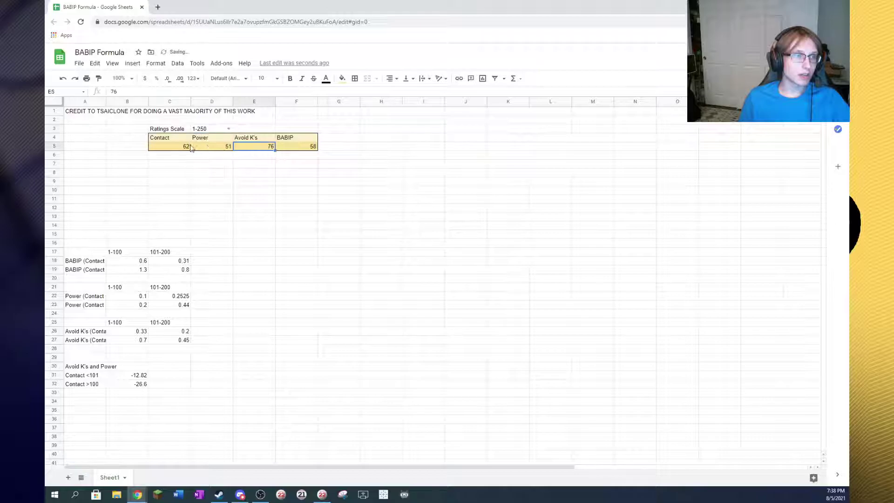
Enter Contact 123, Power 100 and Avoid K's 150 into C5:E5
click(180, 148)
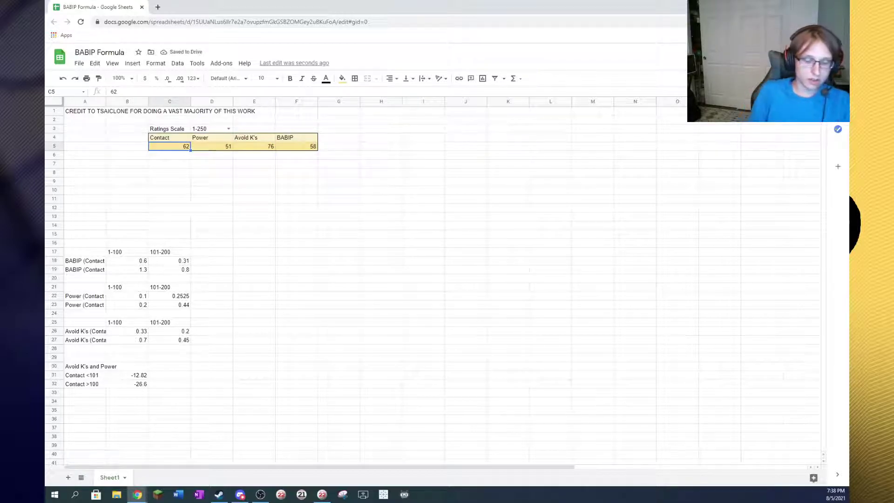
text(123)
key(Tab)
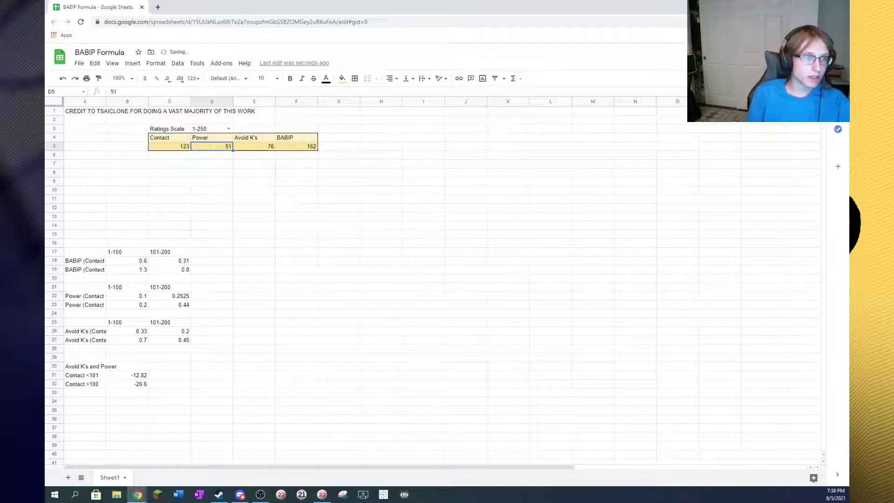
text(100)
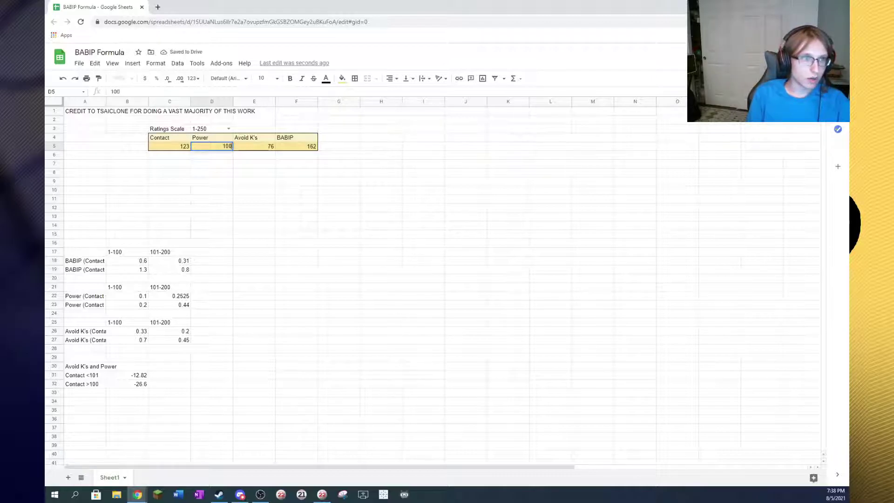
key(Tab)
text(150)
key(Tab)
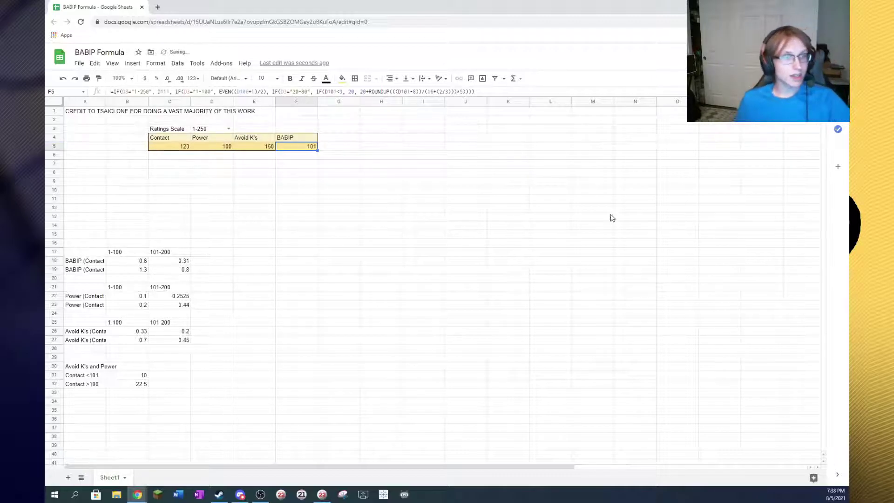
Compare the sheet's BABIP 101 against the OOTP player editor, then return to Sheets
click(321, 494)
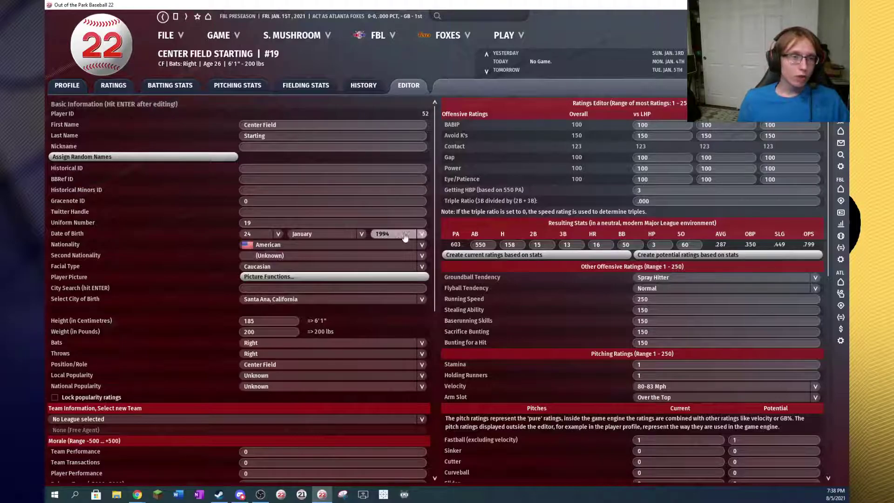
mouse_move(138, 494)
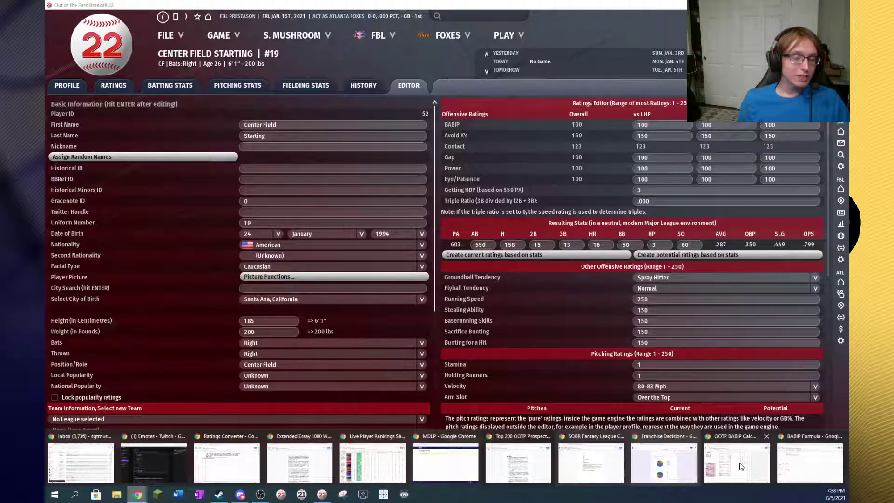
click(816, 458)
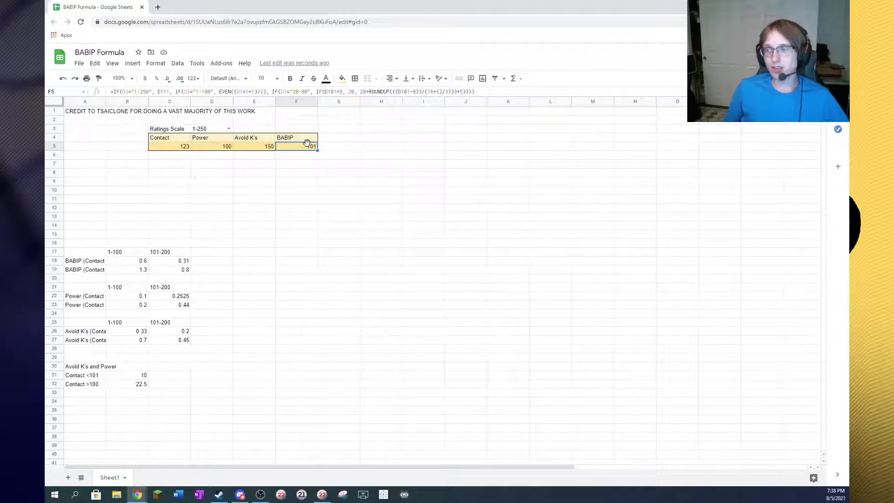
Highlight the ratings headers and table, then show the D3 scale options 1-250, 20-80, 1-100
drag(307, 139, 176, 148)
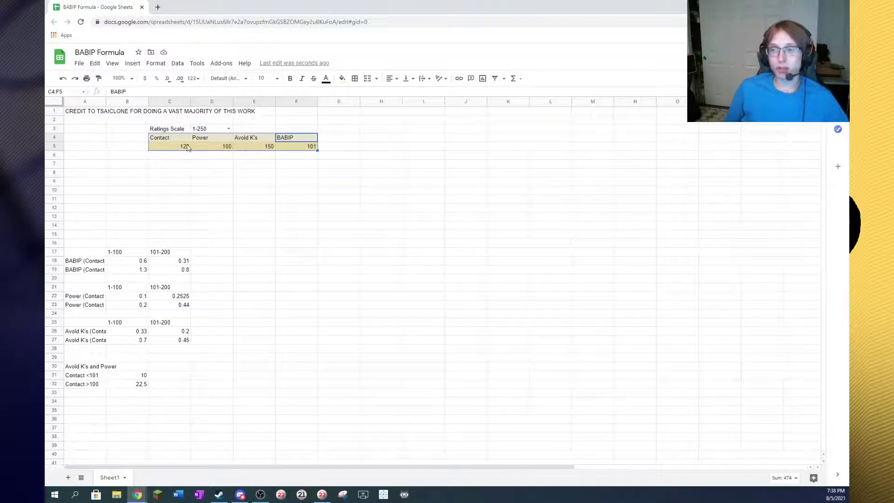
click(339, 159)
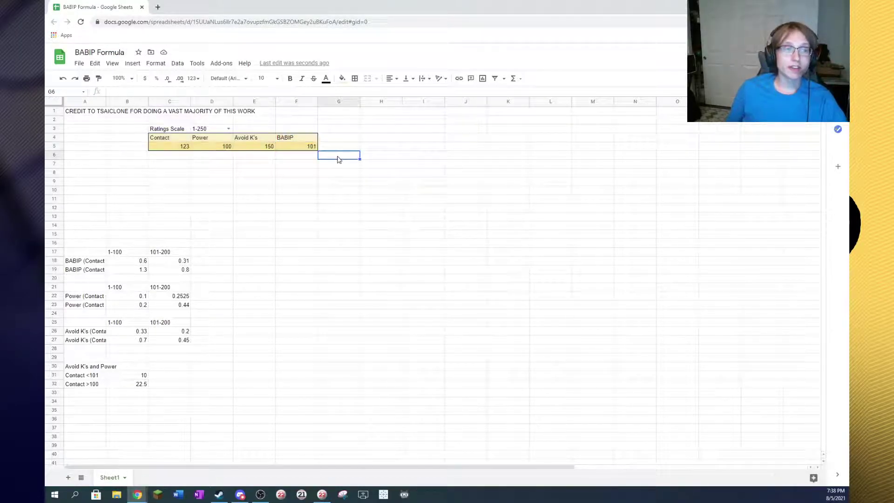
drag(295, 141, 189, 152)
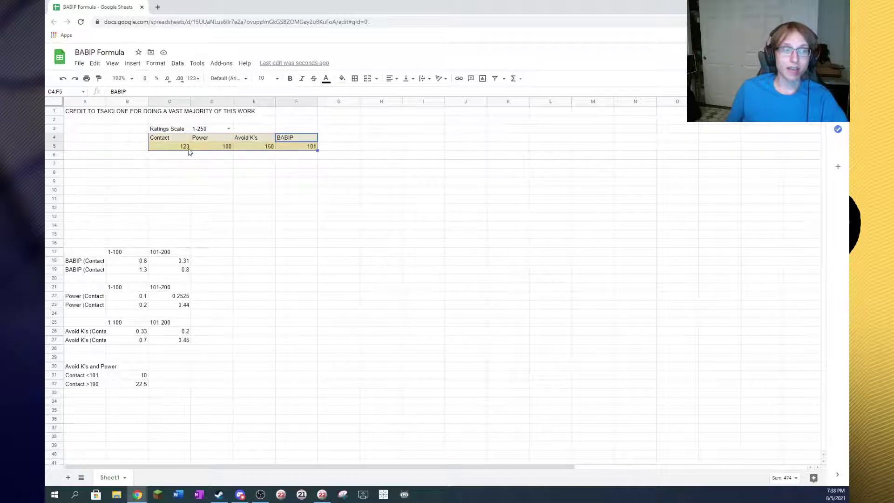
click(189, 148)
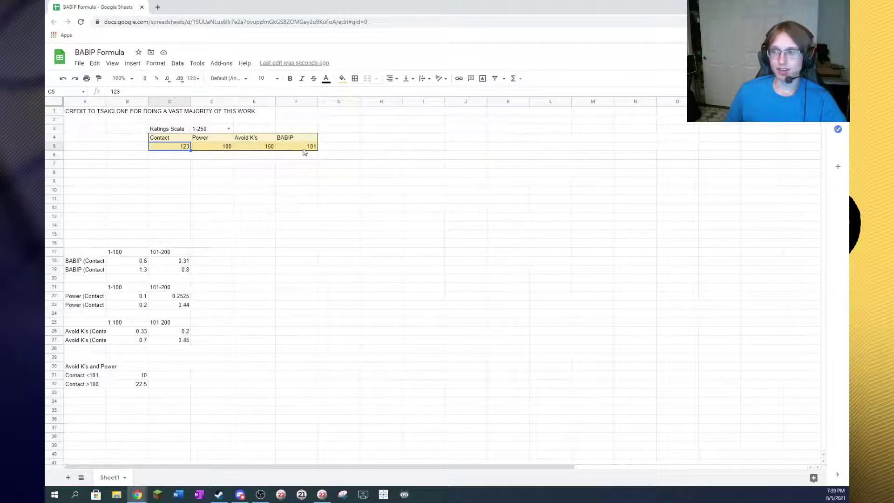
scroll(363, 168, down, 3)
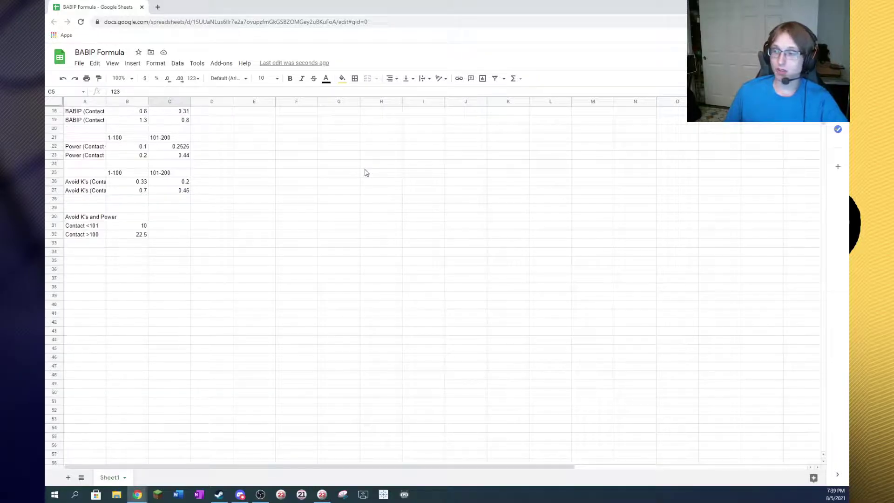
scroll(286, 160, up, 3)
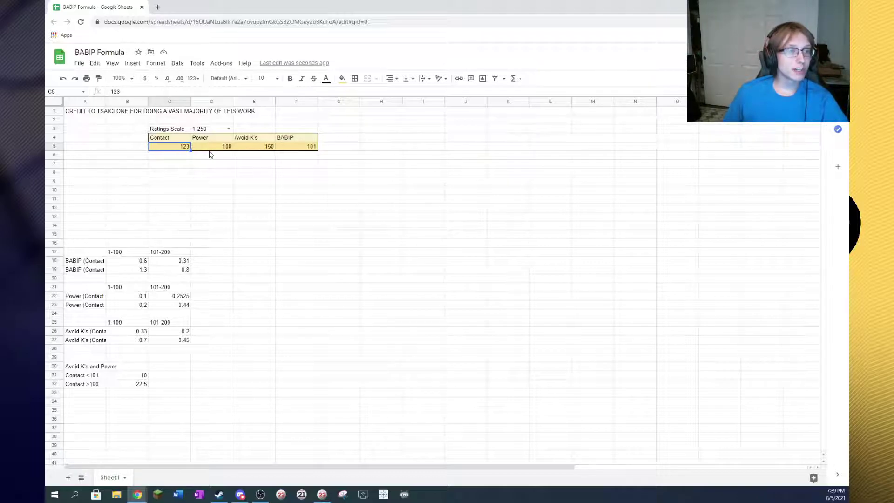
click(228, 129)
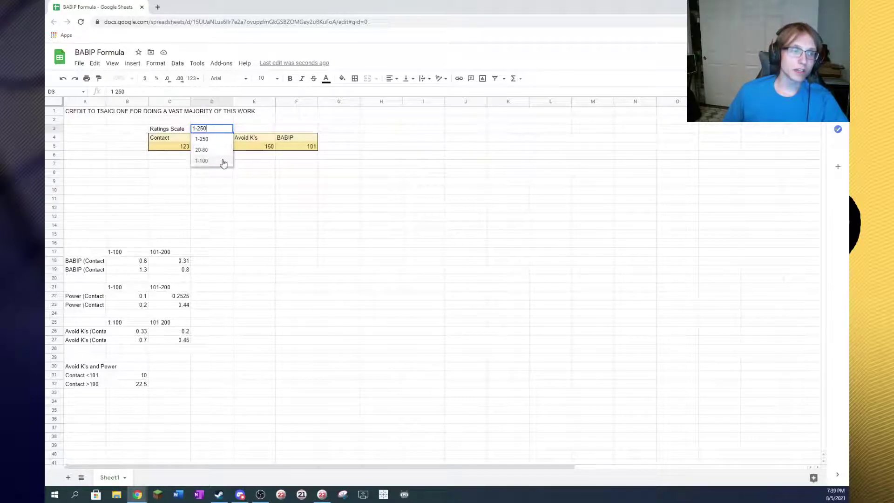
click(261, 141)
click(262, 145)
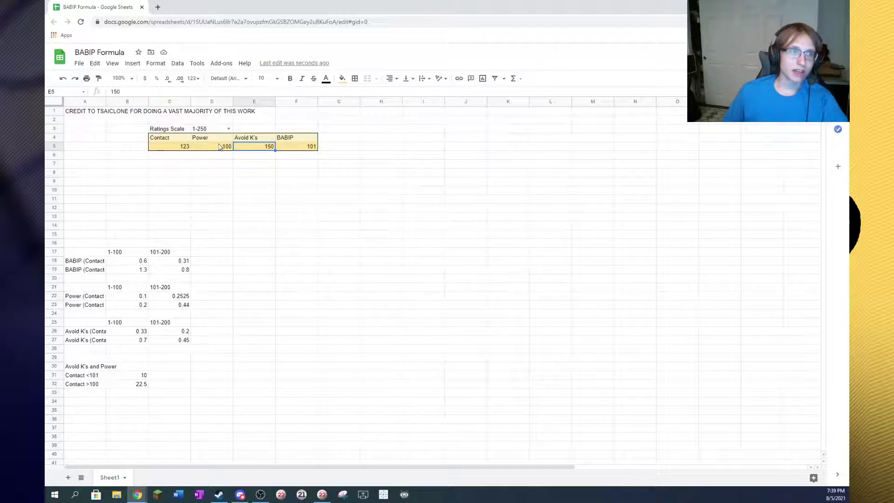
click(228, 129)
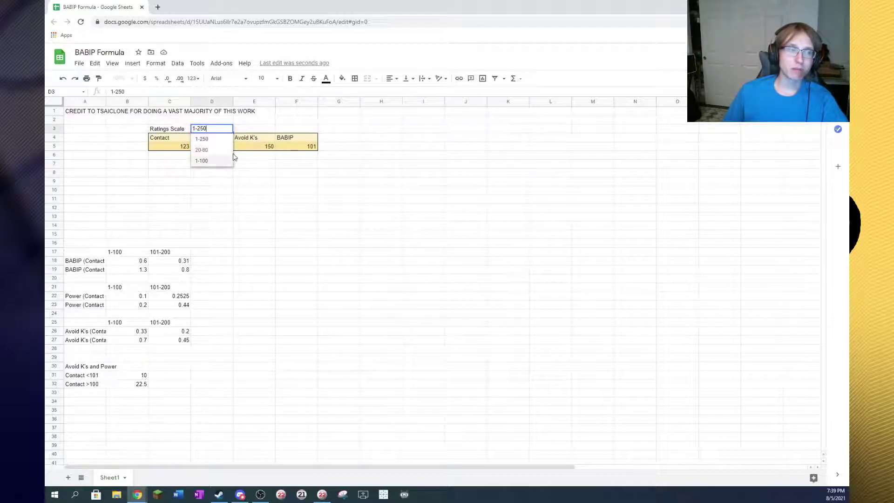
click(310, 173)
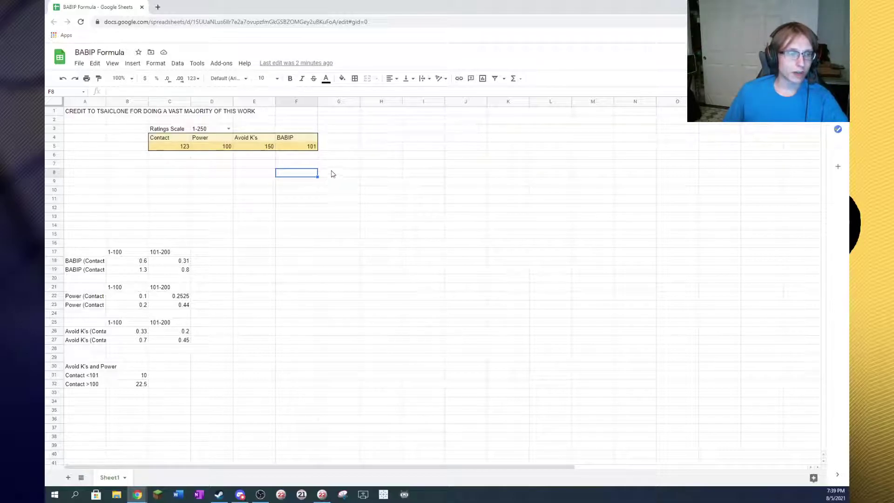
scroll(252, 216, down, 6)
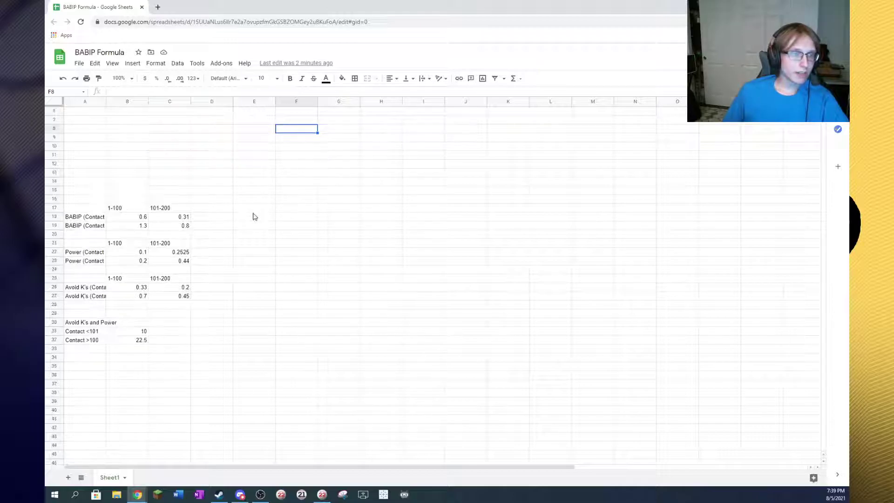
scroll(280, 204, up, 6)
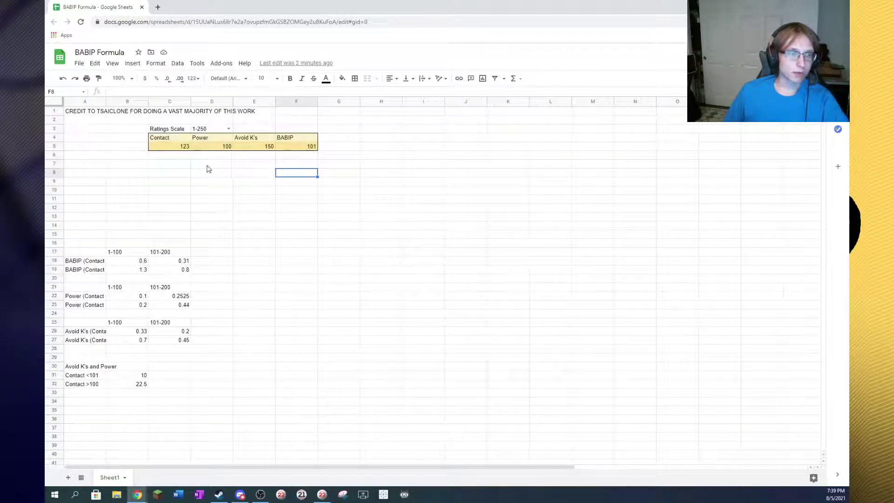
click(177, 147)
click(214, 147)
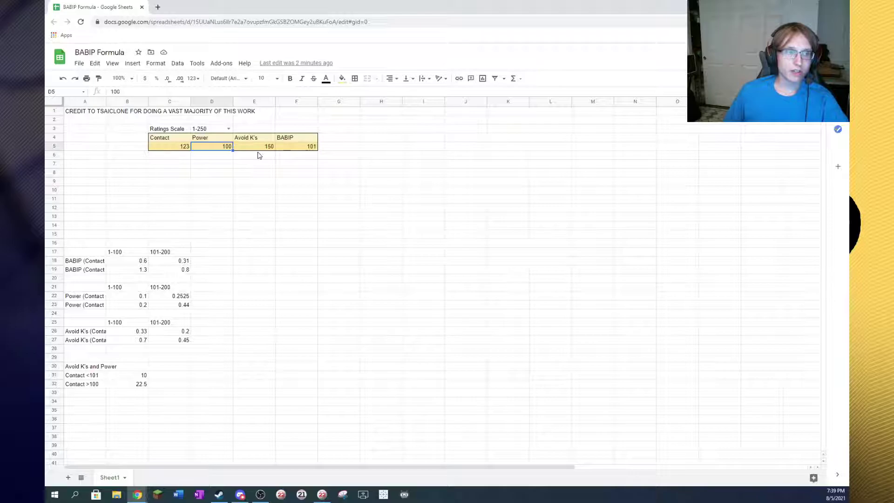
click(257, 148)
click(184, 149)
click(215, 149)
click(248, 149)
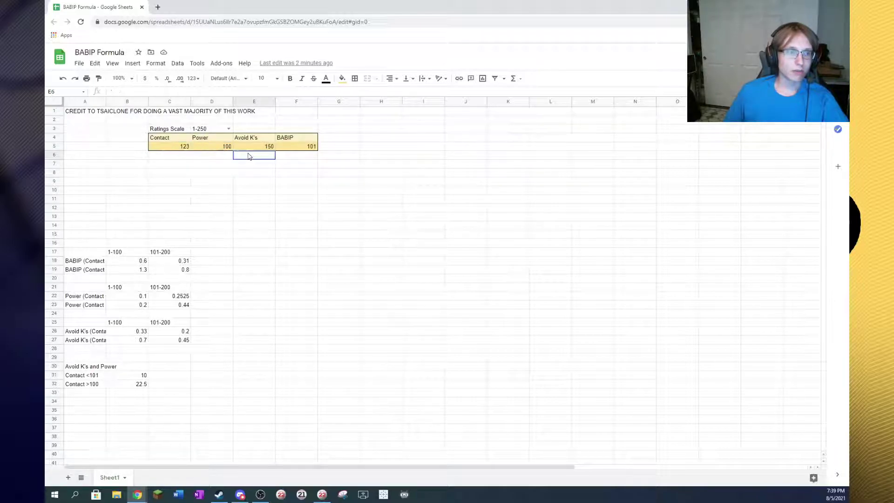
click(287, 149)
click(328, 168)
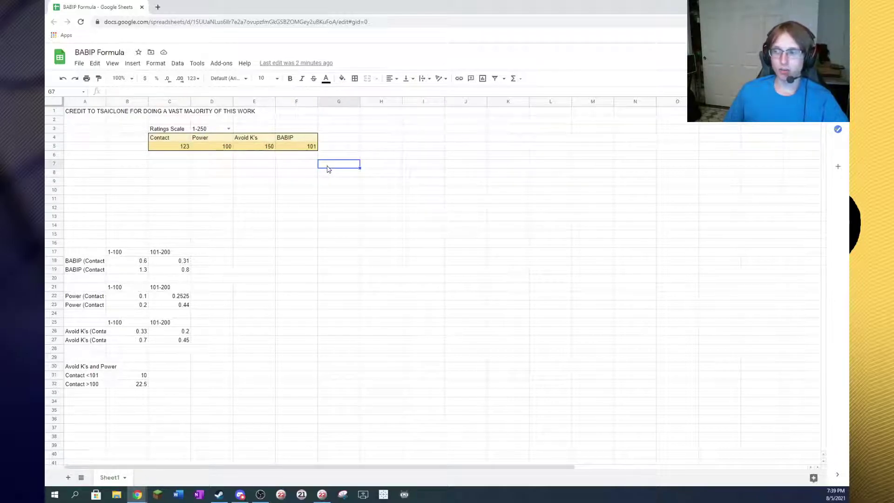
click(282, 149)
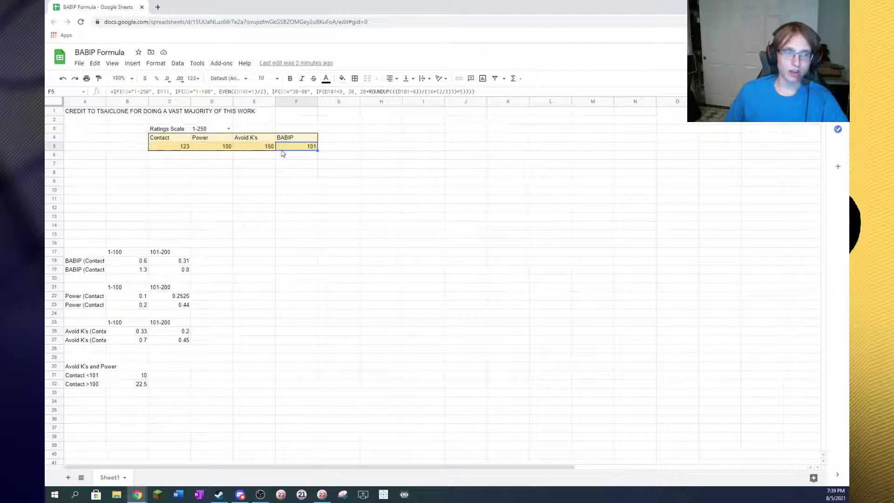
click(314, 185)
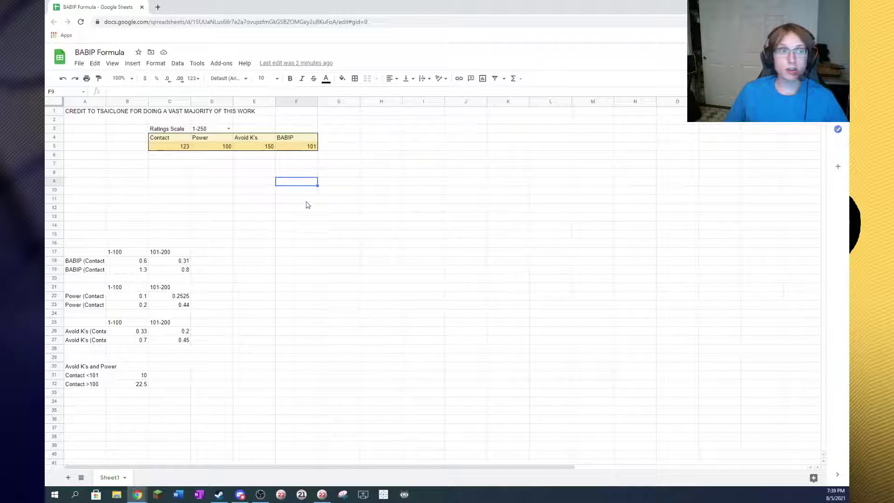
click(301, 148)
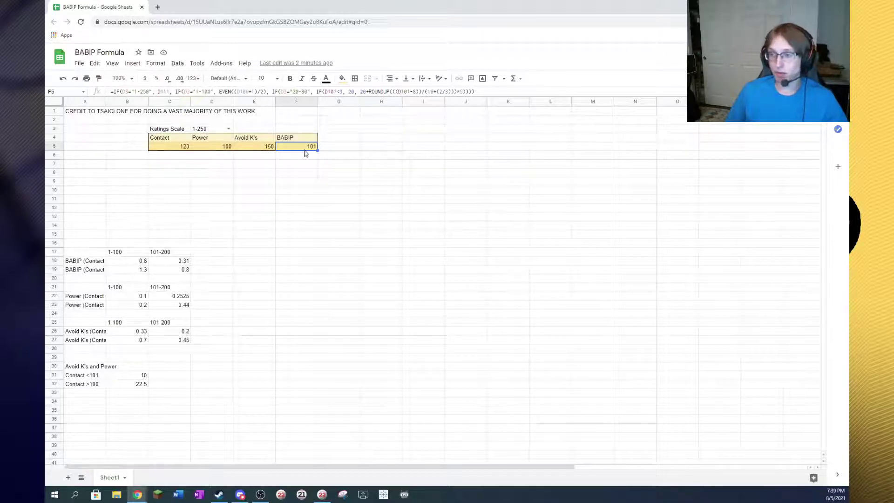
click(347, 199)
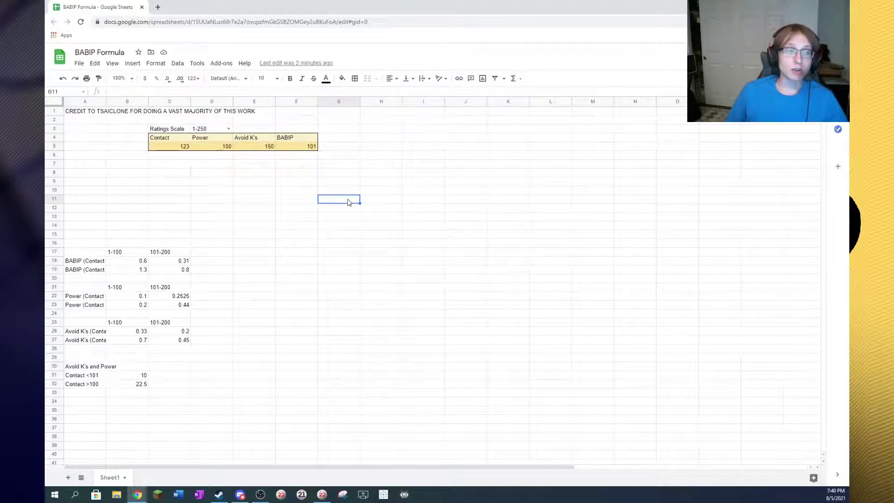
click(311, 184)
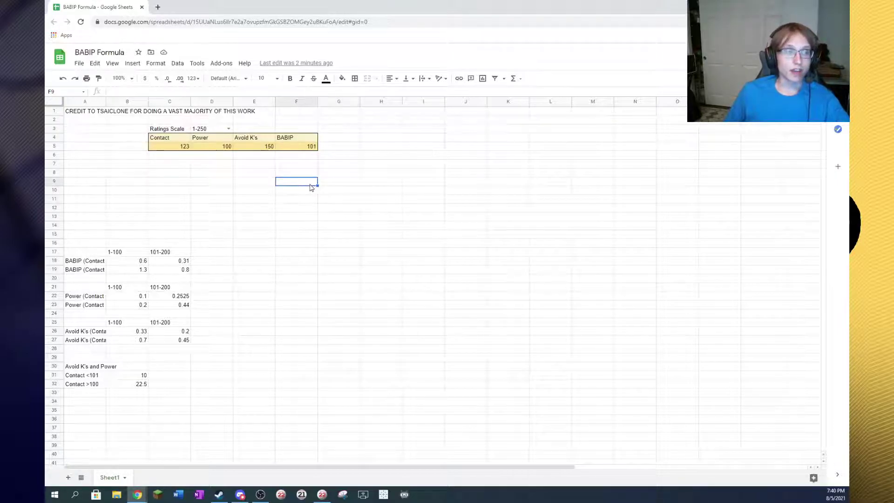
click(309, 148)
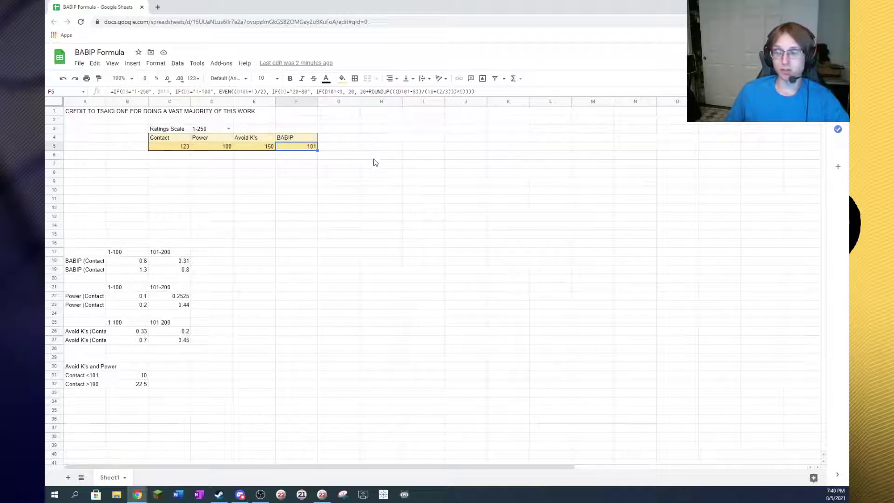
scroll(252, 228, down, 20)
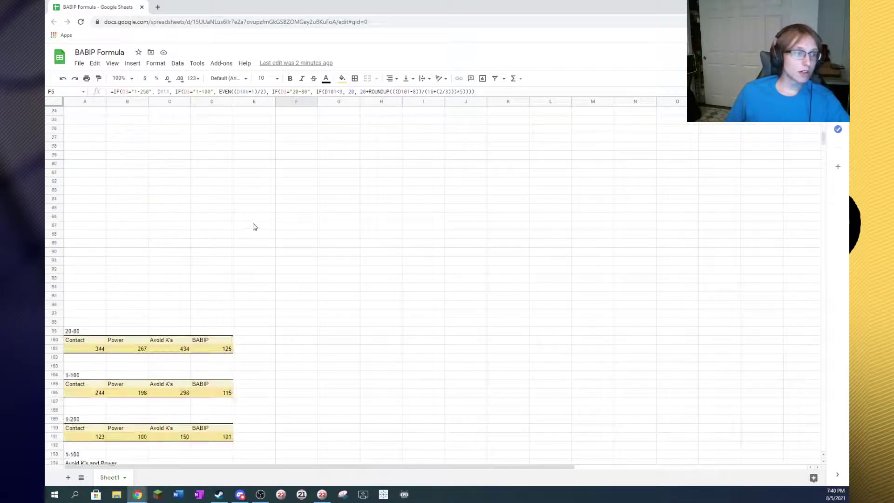
scroll(247, 246, down, 5)
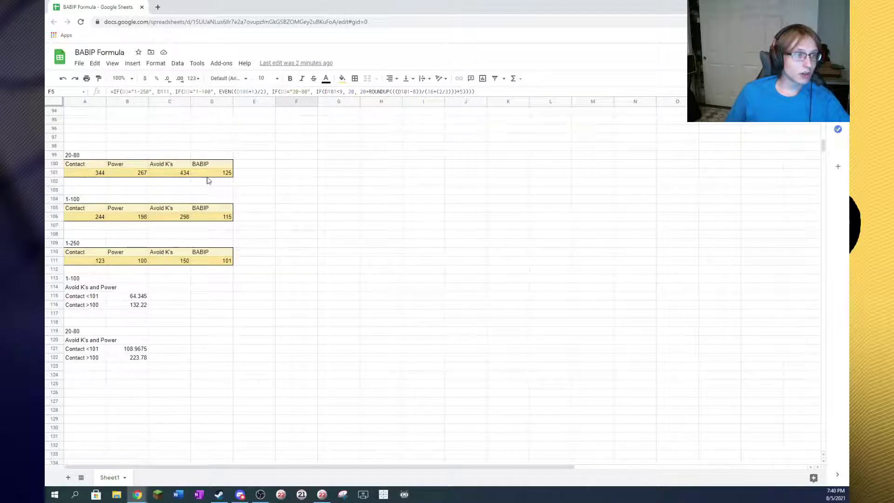
scroll(208, 196, up, 20)
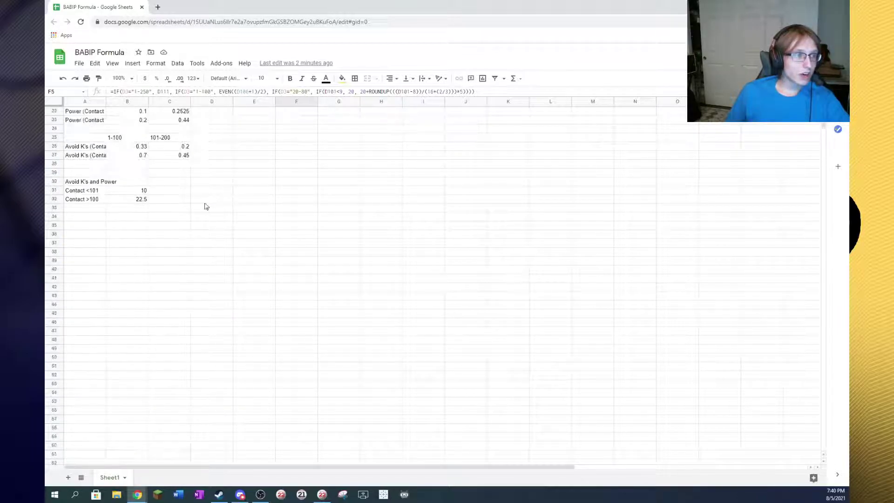
scroll(205, 205, up, 5)
drag(91, 185, 204, 290)
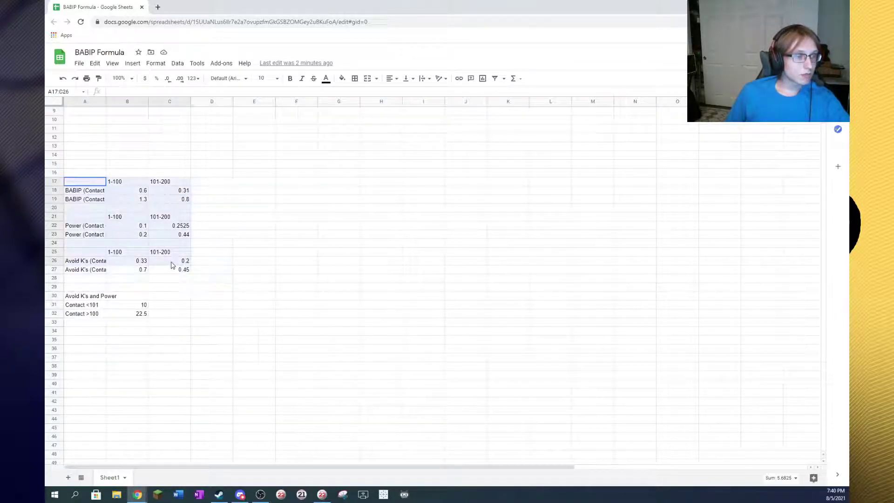
click(174, 269)
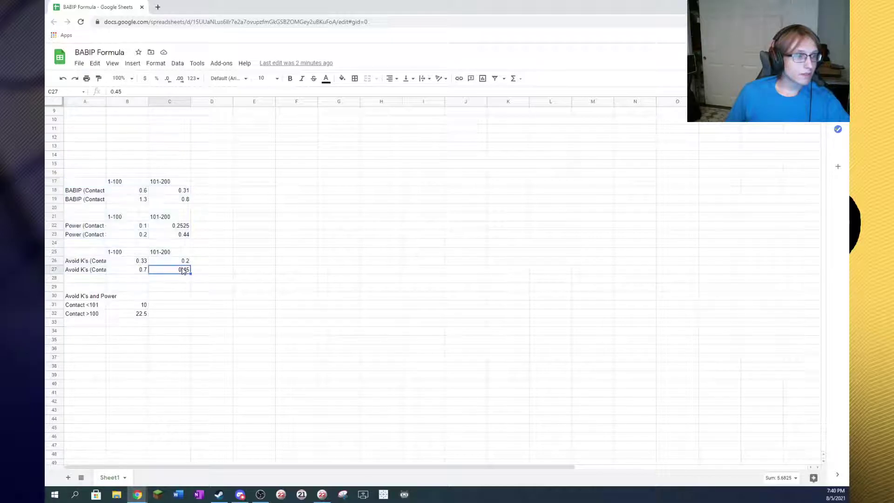
click(87, 298)
click(90, 308)
click(120, 313)
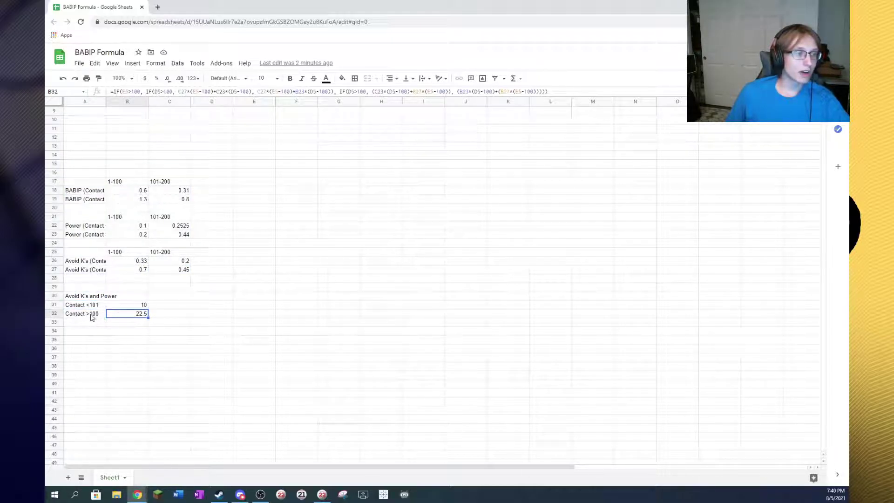
click(92, 318)
click(132, 306)
click(184, 316)
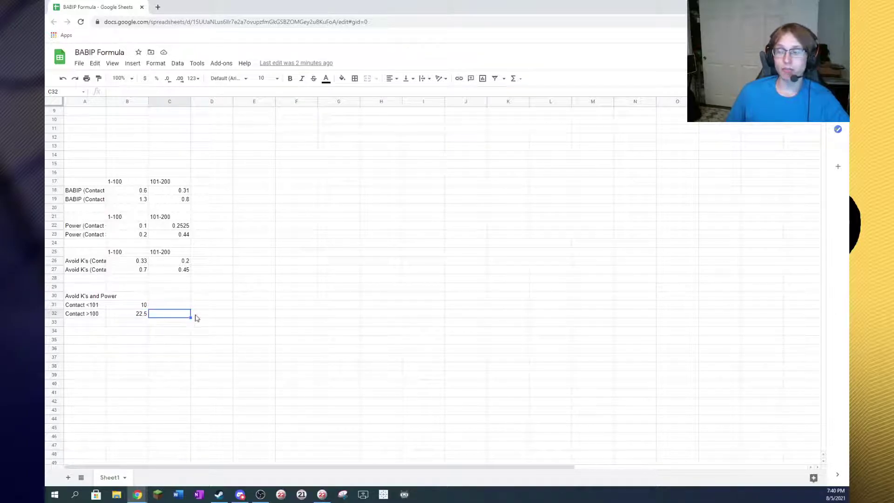
scroll(194, 300, down, 8)
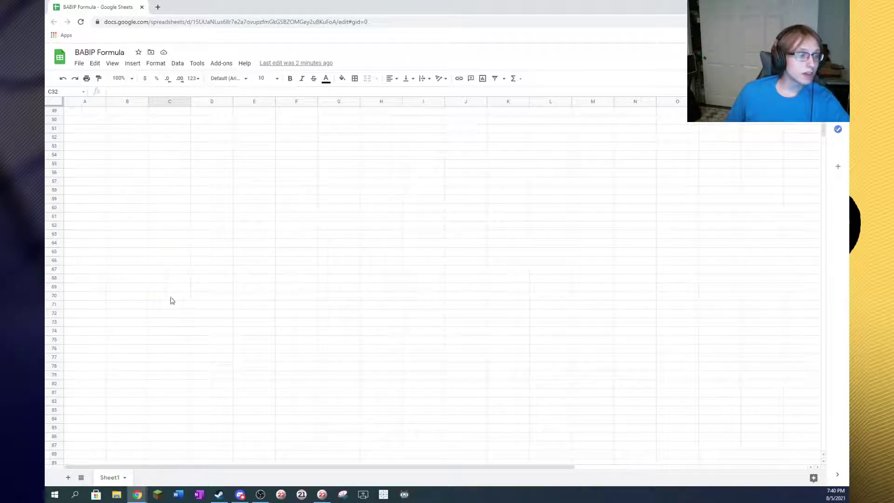
scroll(170, 301, down, 7)
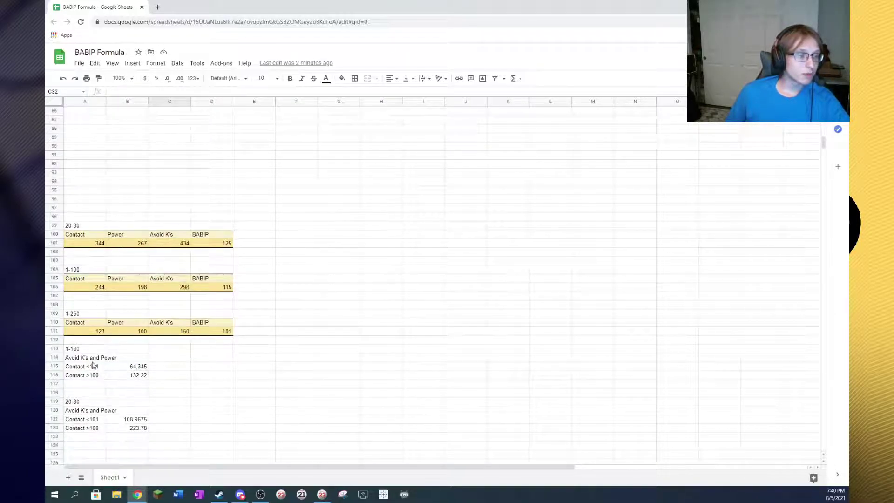
scroll(93, 366, down, 1)
drag(74, 289, 138, 375)
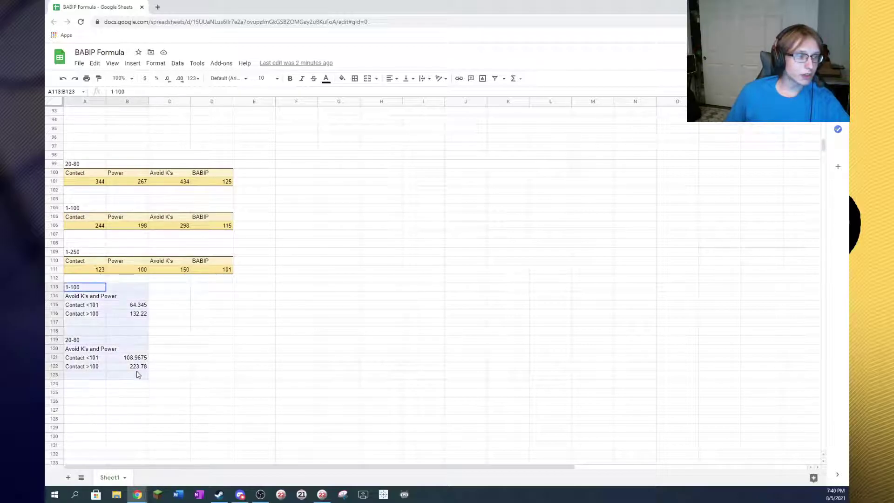
click(231, 359)
click(210, 184)
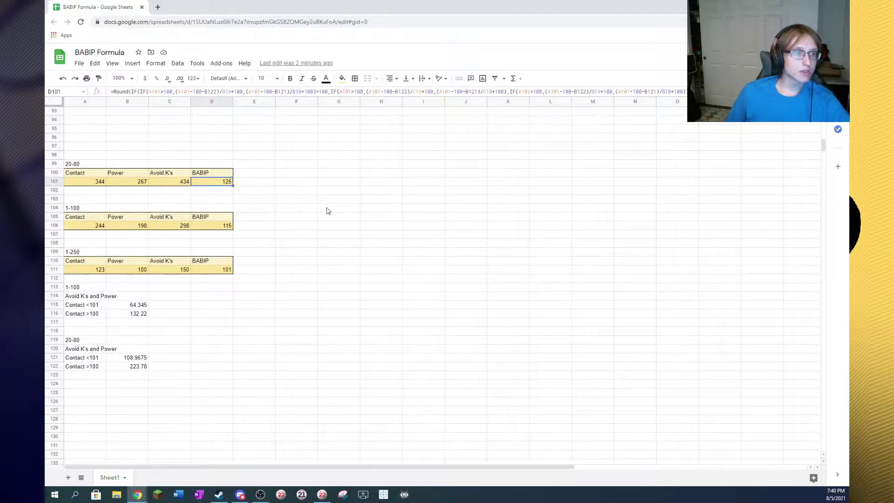
click(346, 226)
scroll(348, 228, up, 15)
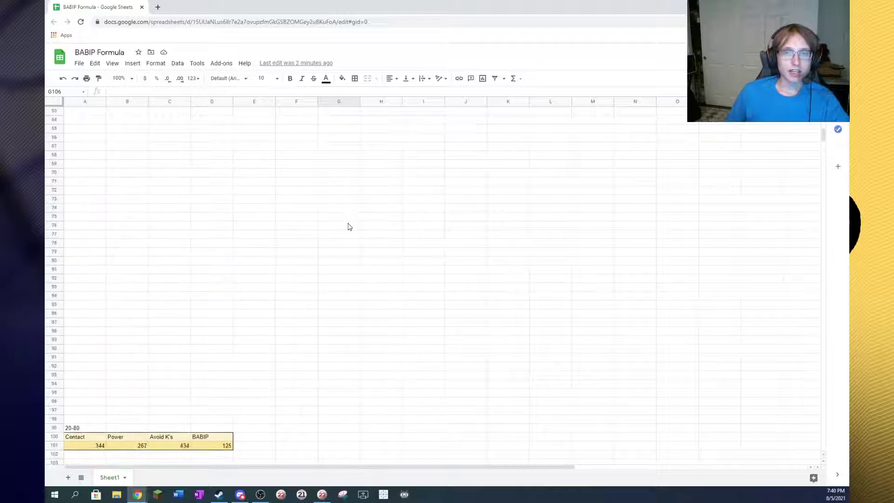
scroll(354, 245, up, 3)
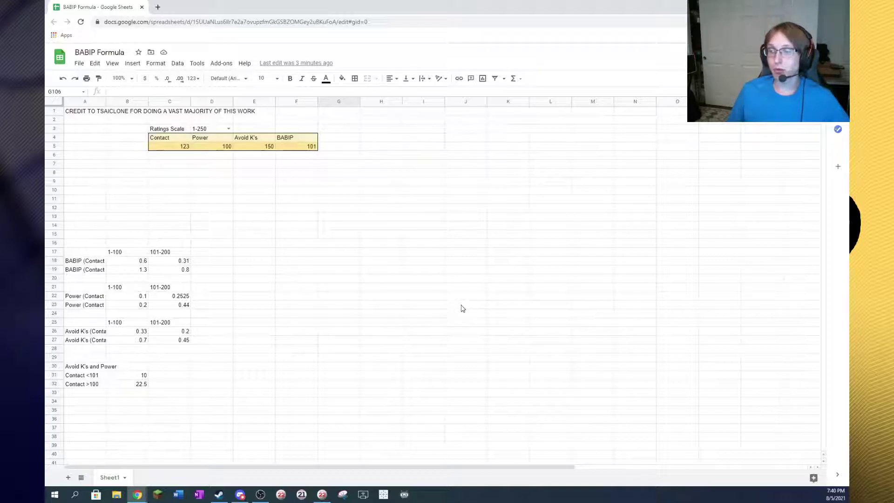
click(178, 148)
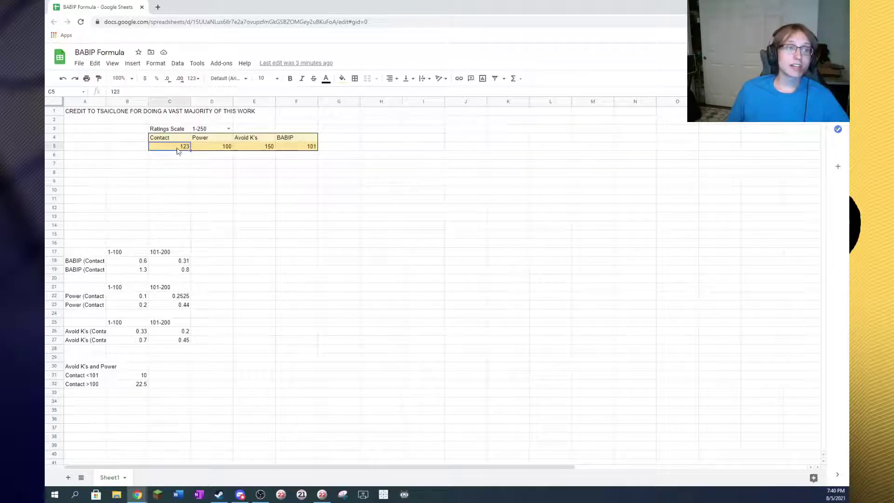
click(442, 256)
click(506, 270)
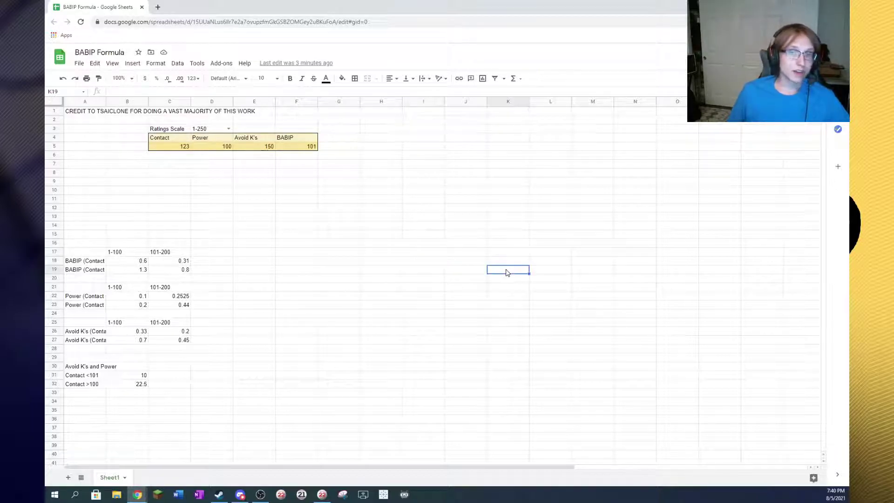
click(491, 251)
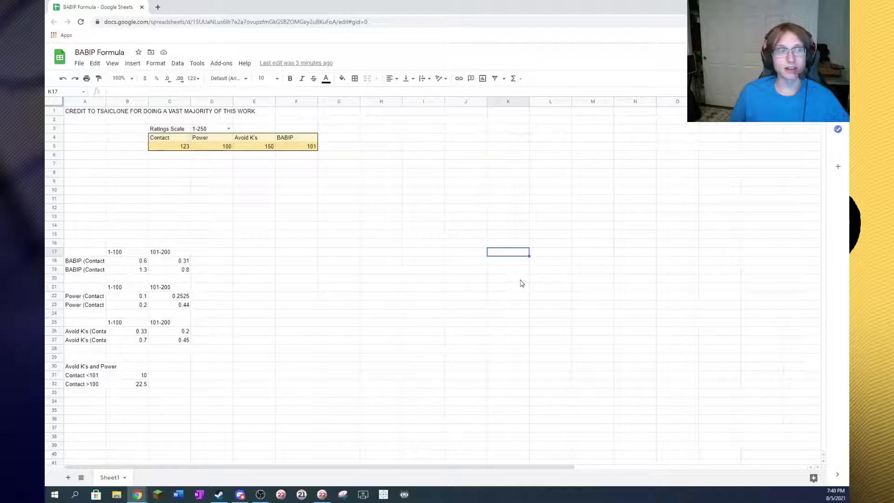
click(414, 190)
click(347, 174)
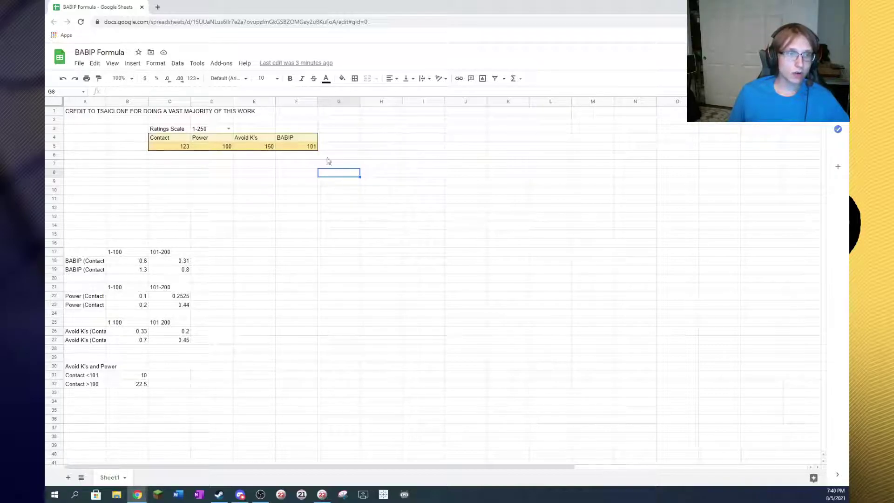
click(292, 165)
click(358, 183)
click(390, 199)
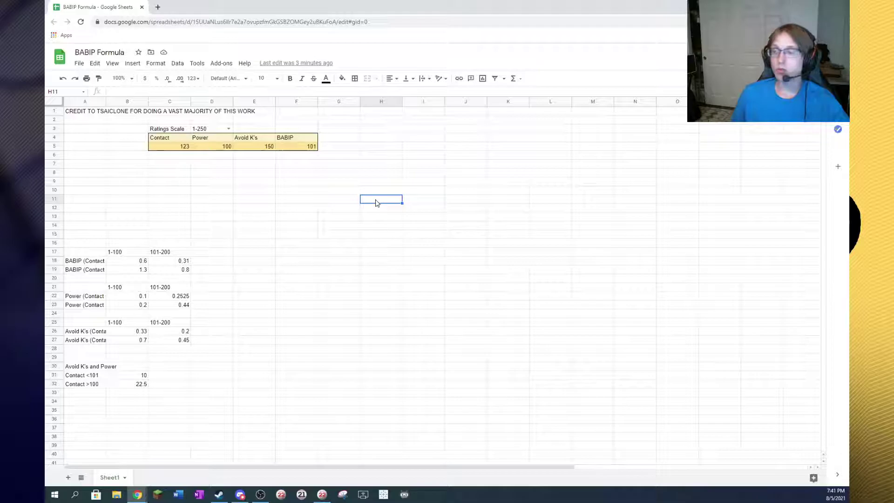
click(300, 148)
click(242, 150)
click(208, 151)
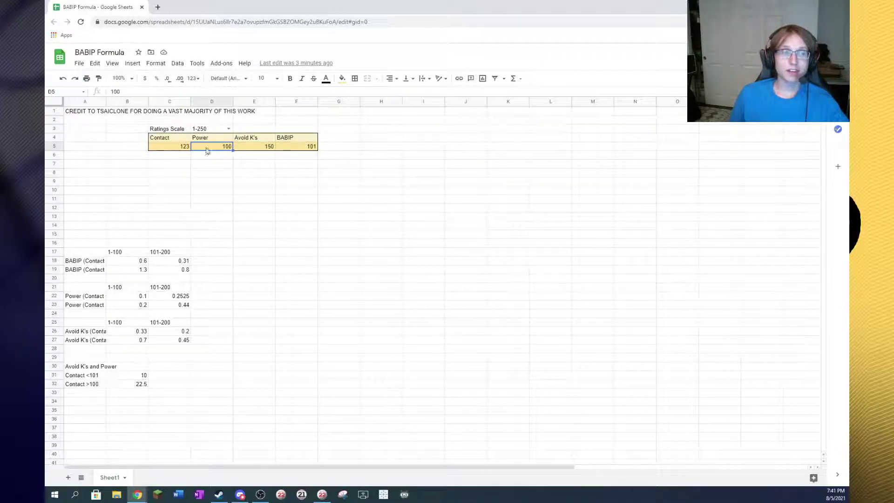
click(184, 150)
click(205, 148)
click(251, 149)
click(285, 150)
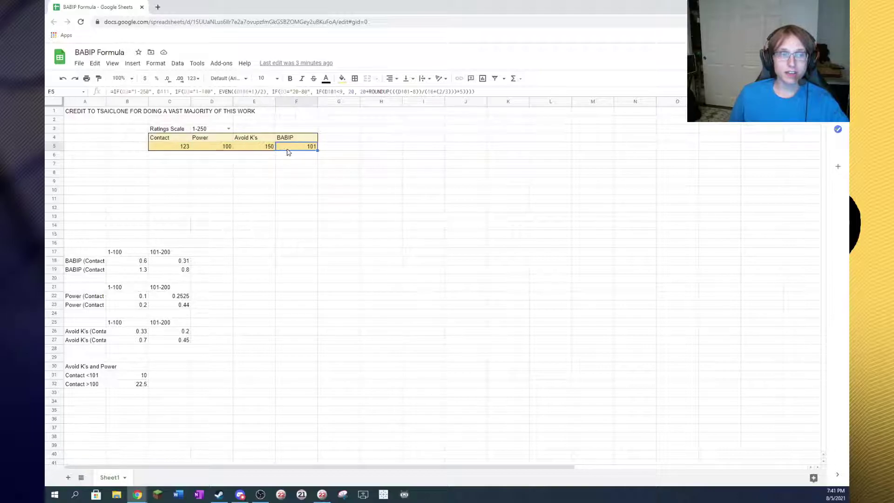
click(363, 150)
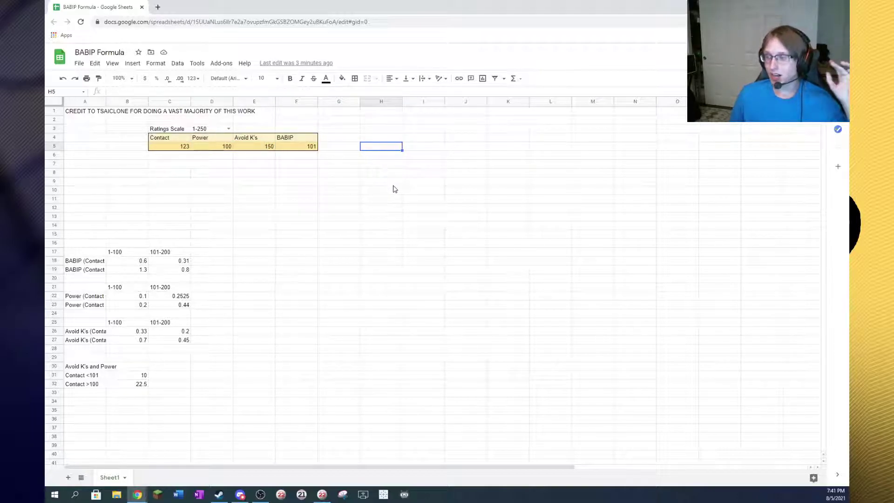